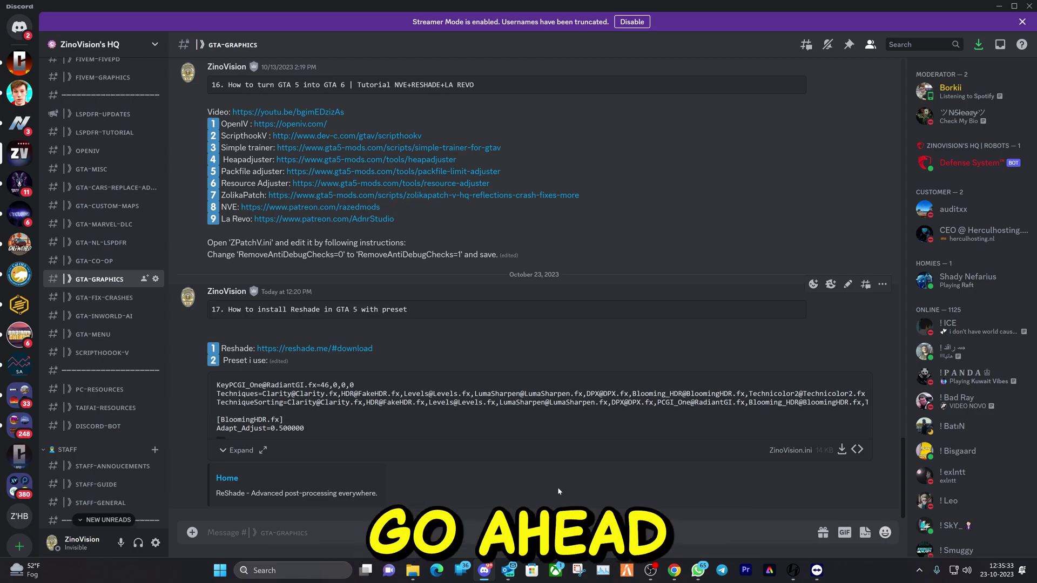
- Read the GTA-GRAPHICS guide, highlighting its install title line and the preset line
scroll(103, 269, up, 10)
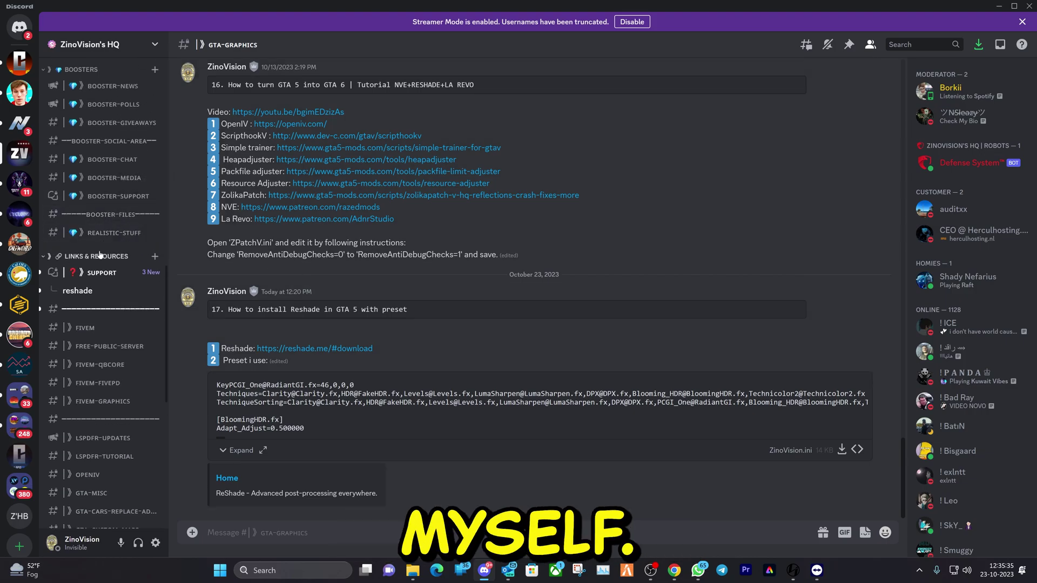
mouse_move(103, 268)
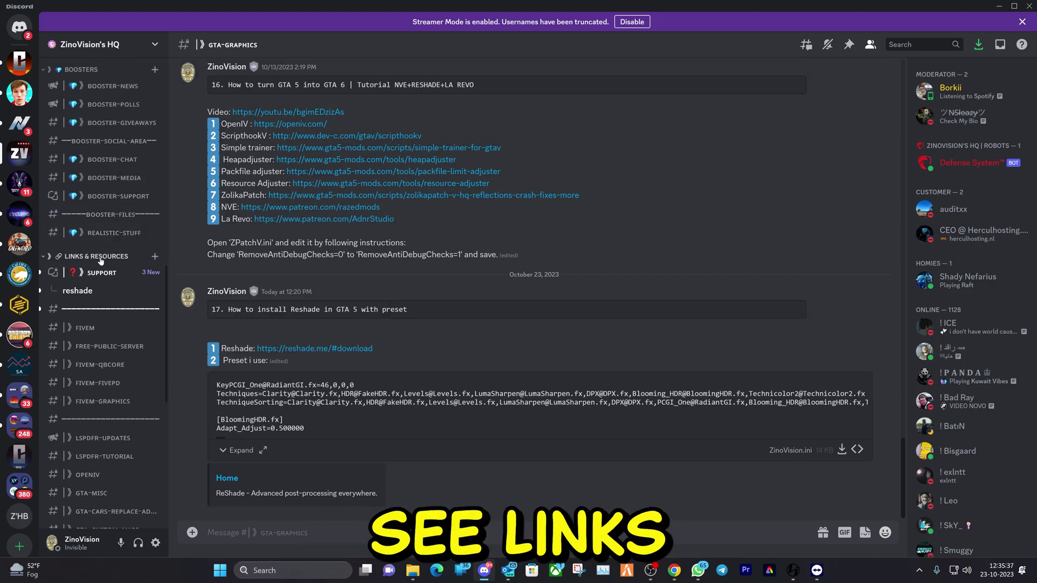
scroll(101, 262, down, 5)
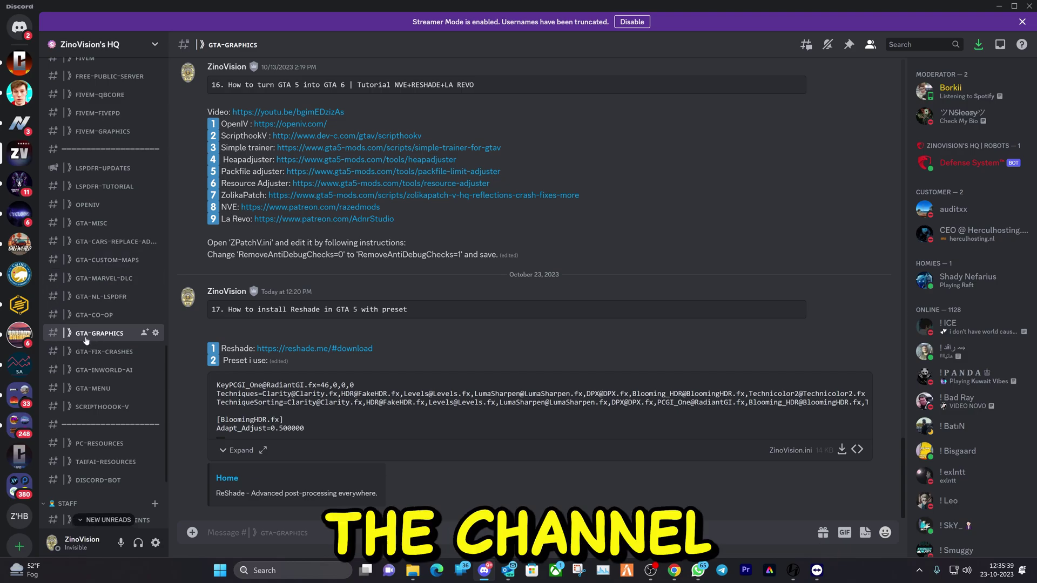
drag(212, 310, 407, 309)
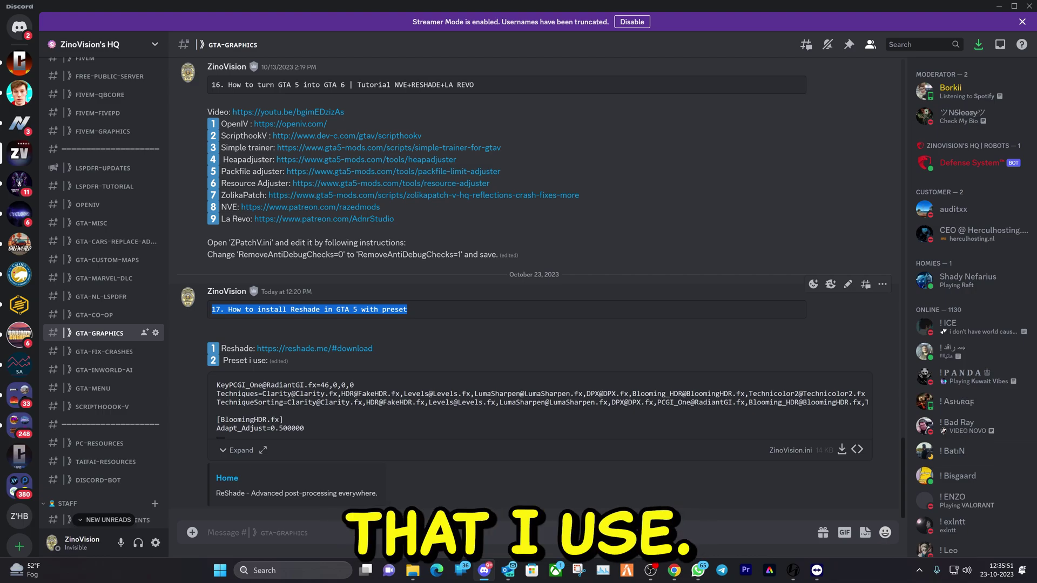
drag(208, 360, 218, 385)
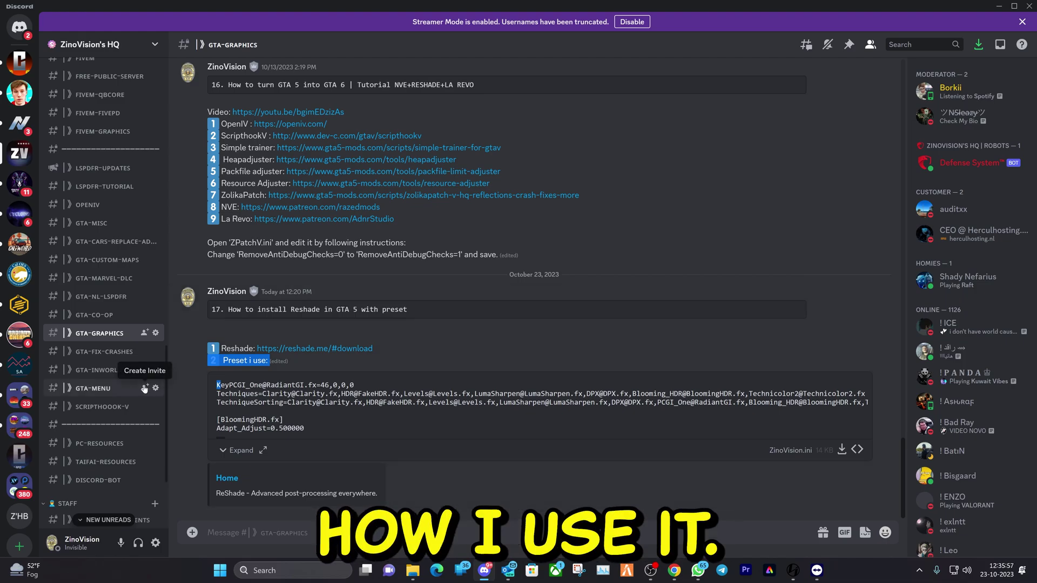
scroll(124, 351, up, 10)
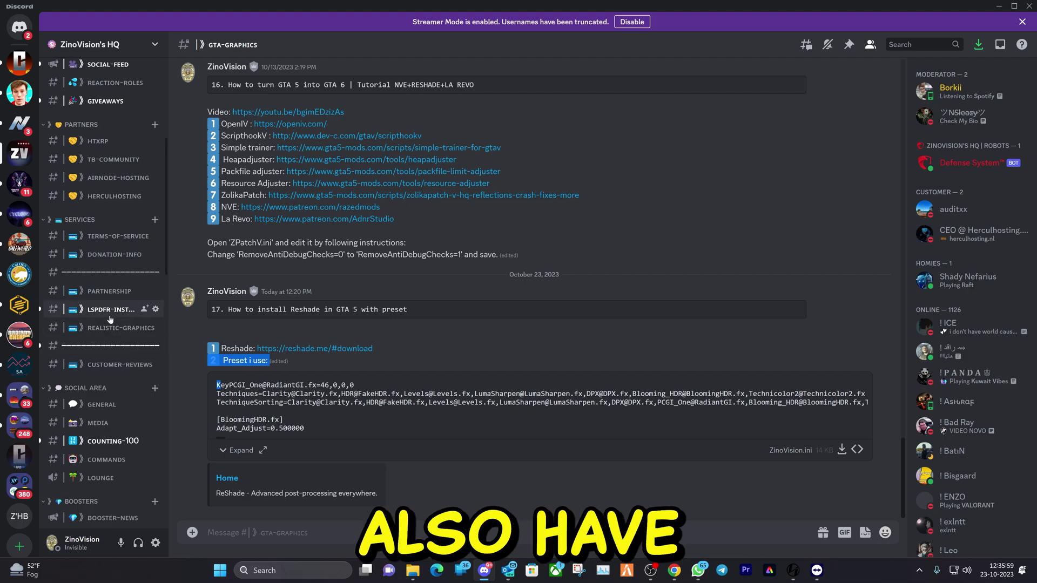
- Look through LSPDFR-INSTALL, return to GTA-GRAPHICS and open post 17's reshade.me/#download link
click(110, 315)
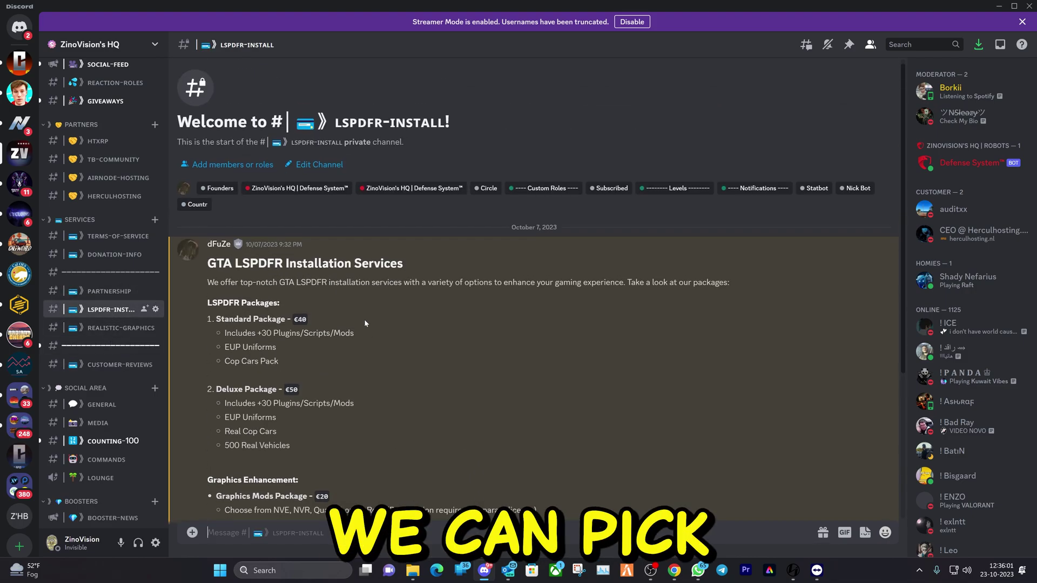
scroll(314, 322, down, 5)
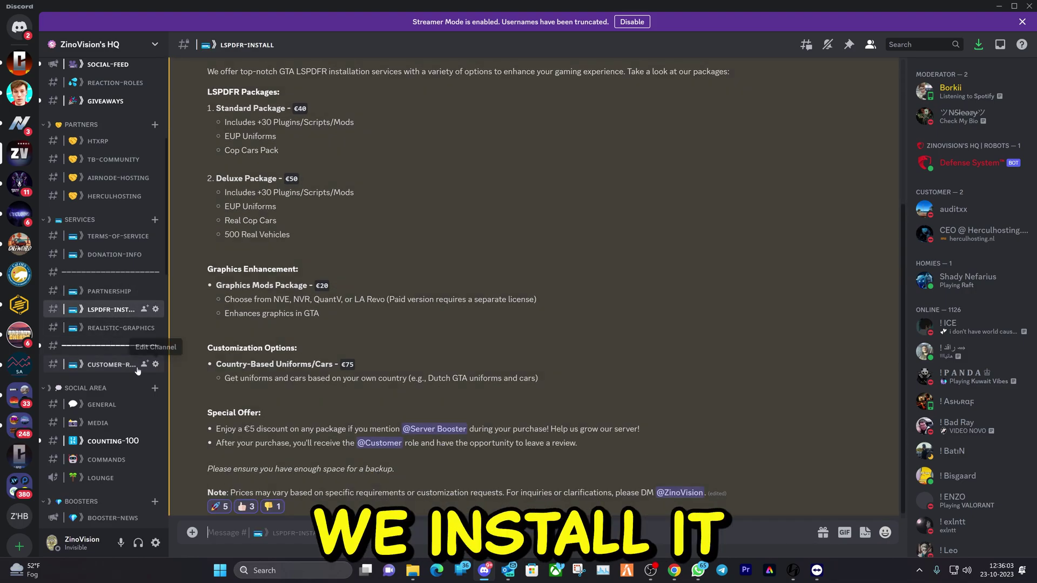
scroll(97, 385, down, 5)
scroll(96, 384, down, 10)
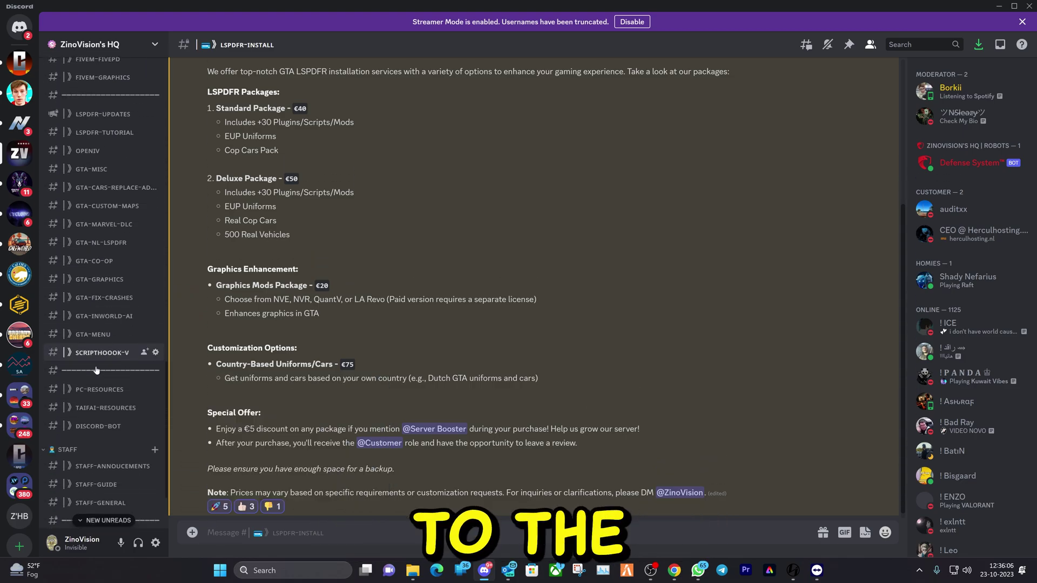
click(85, 279)
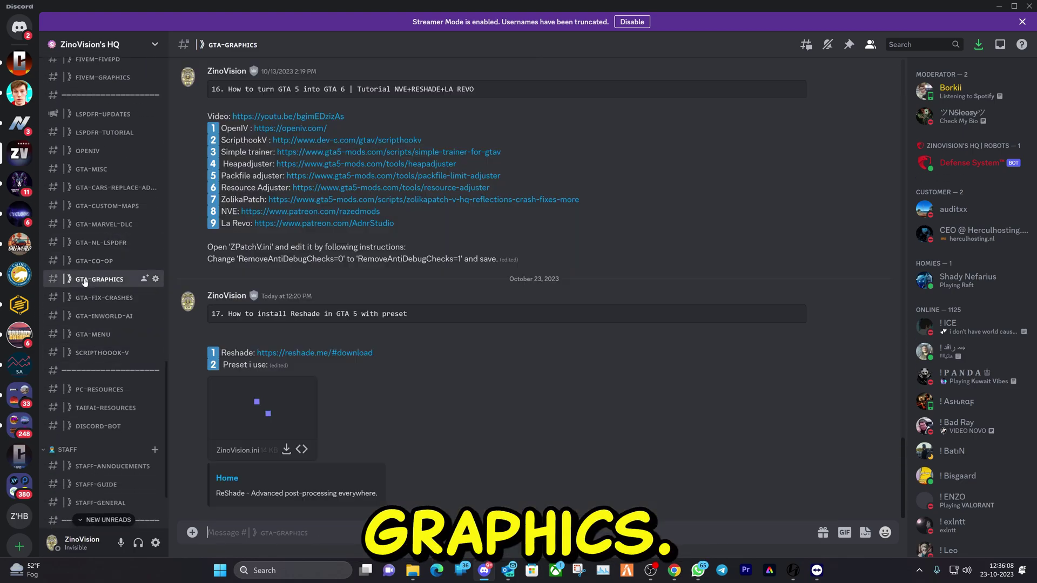
click(325, 349)
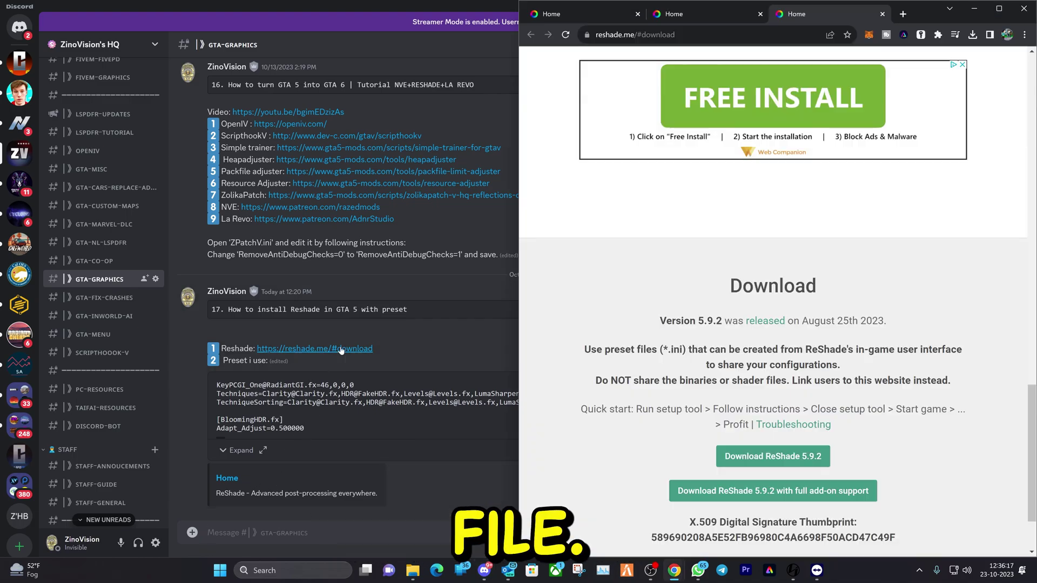
- Download ReShade 5.9.2 and the ZinoVision.ini preset, keeping the blocked preset file
click(341, 350)
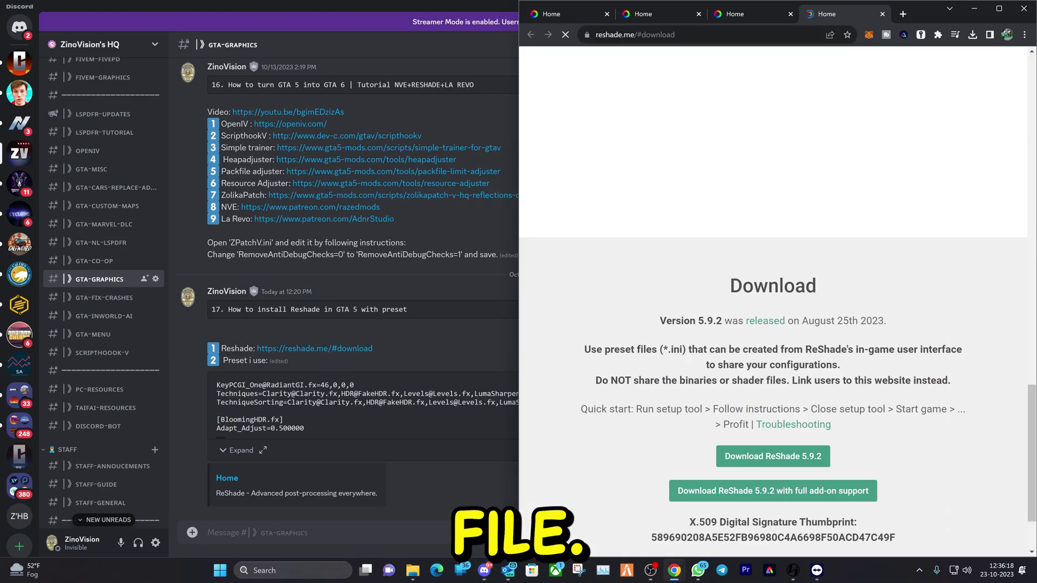
click(753, 455)
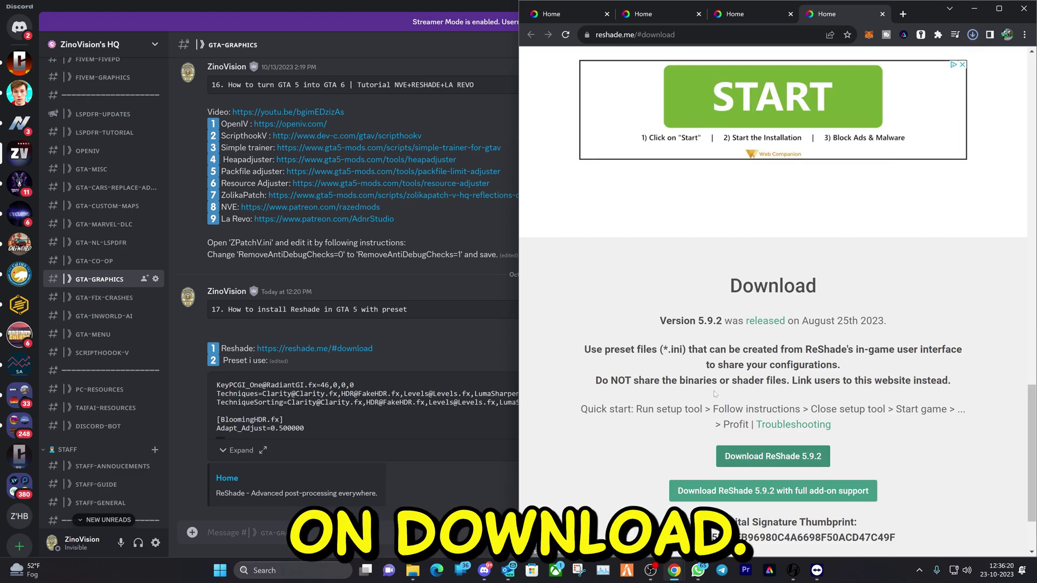
click(283, 446)
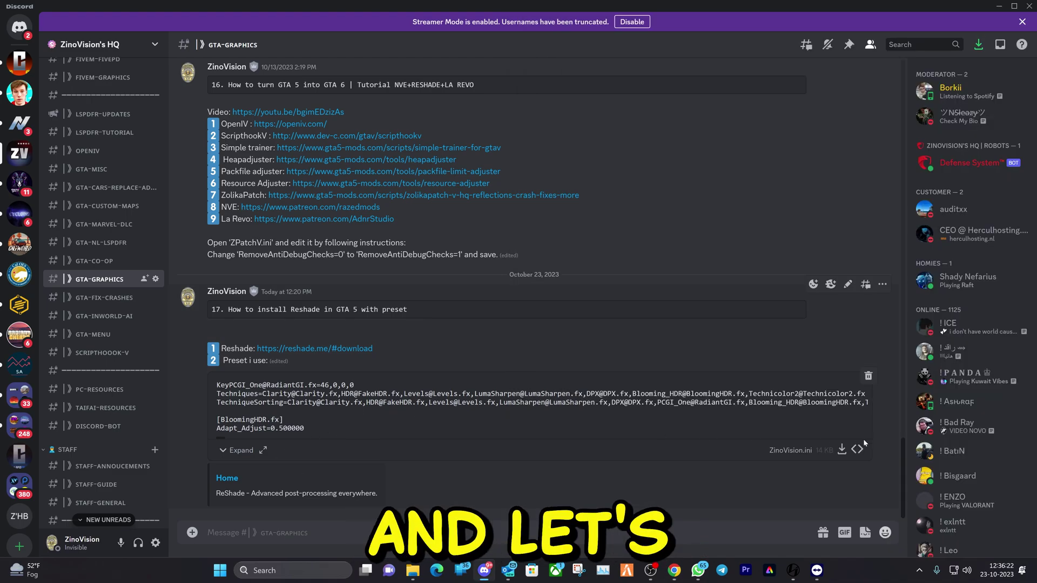
click(843, 450)
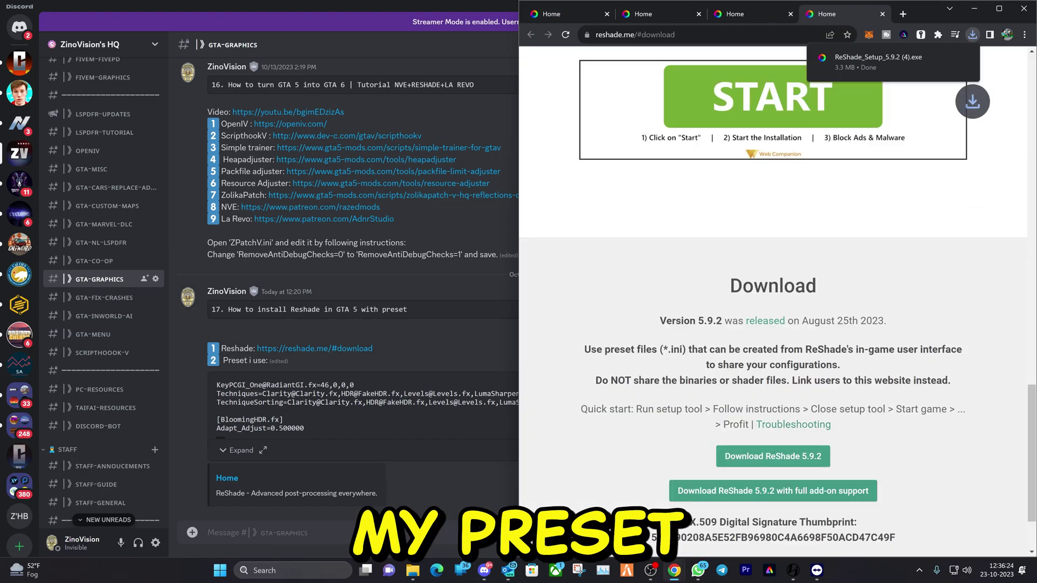
click(972, 34)
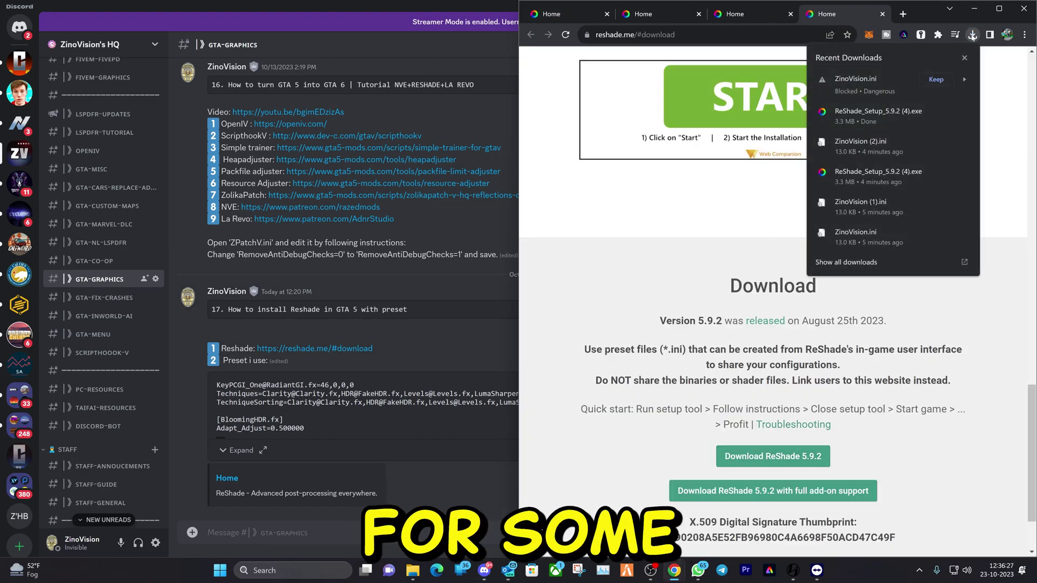
click(941, 80)
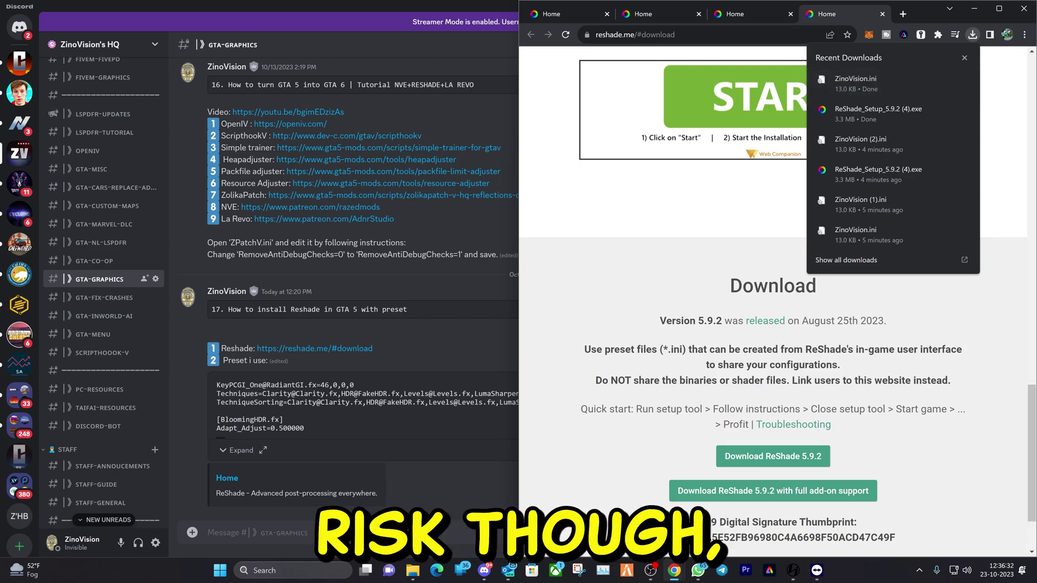
click(695, 303)
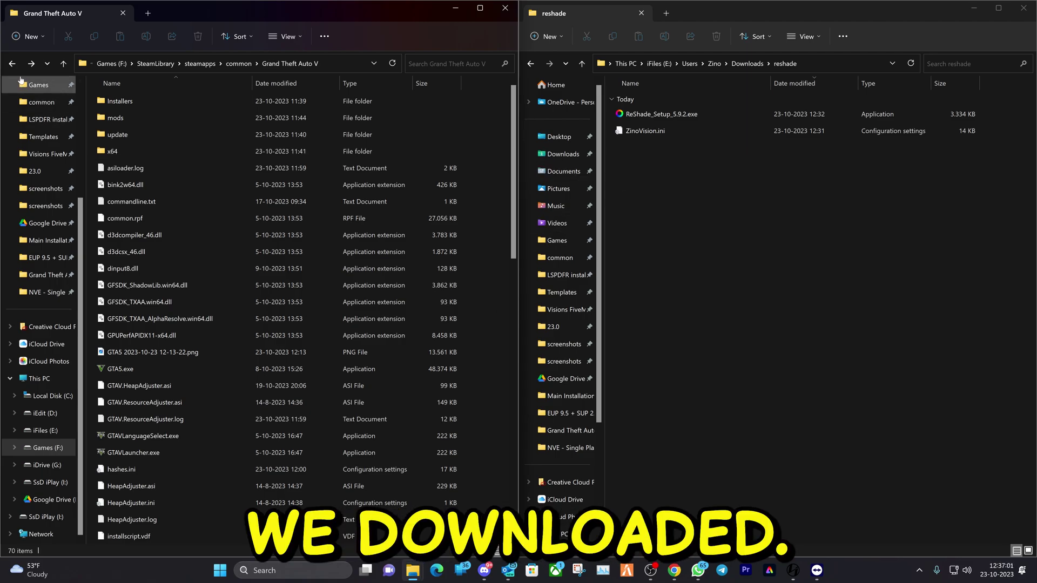
- Create a 'Reshade' folder in the GTA V folder and copy ZinoVision.ini into it
right_click(499, 150)
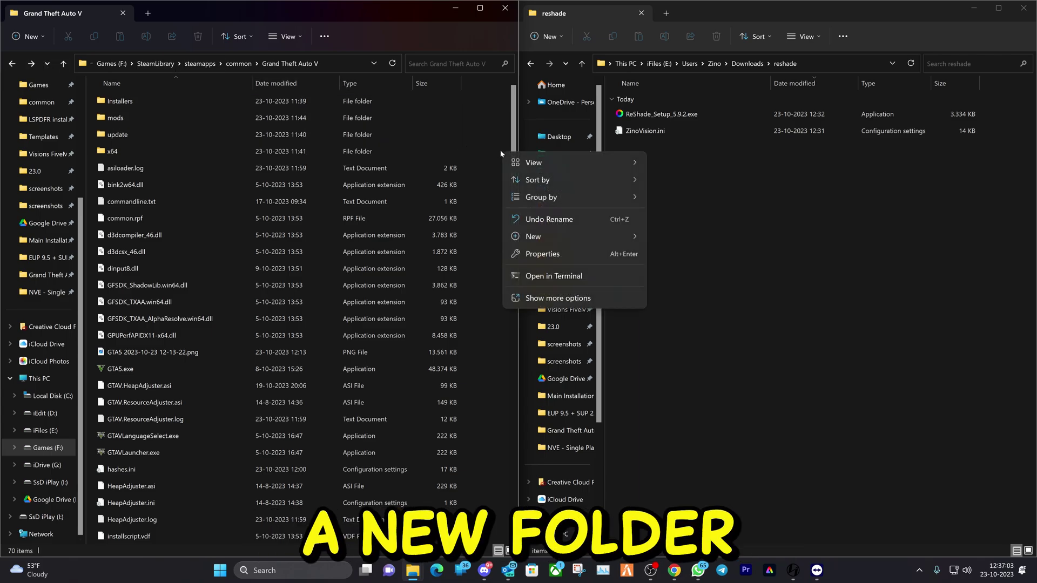
mouse_move(530, 238)
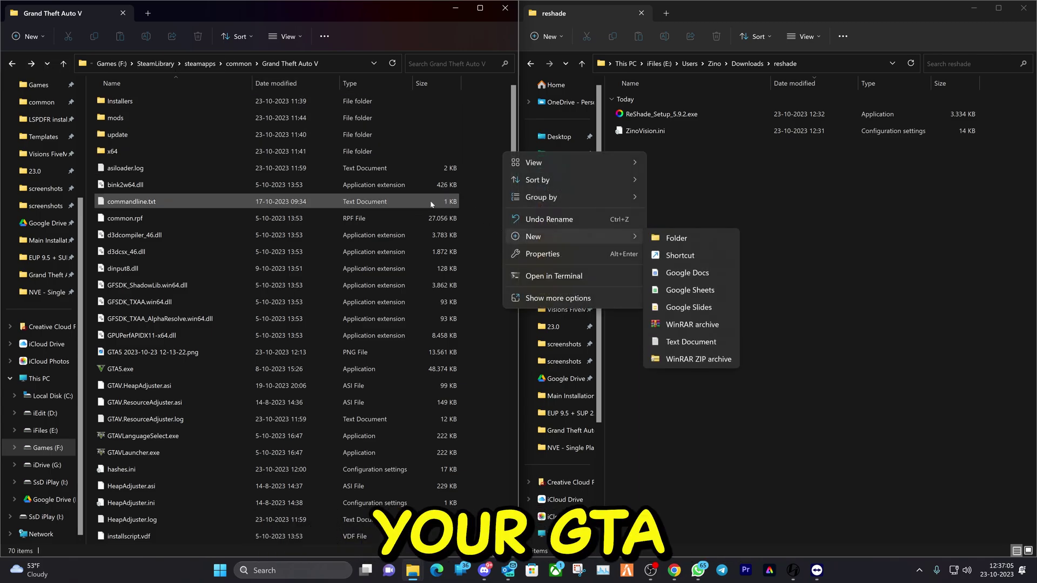
click(674, 243)
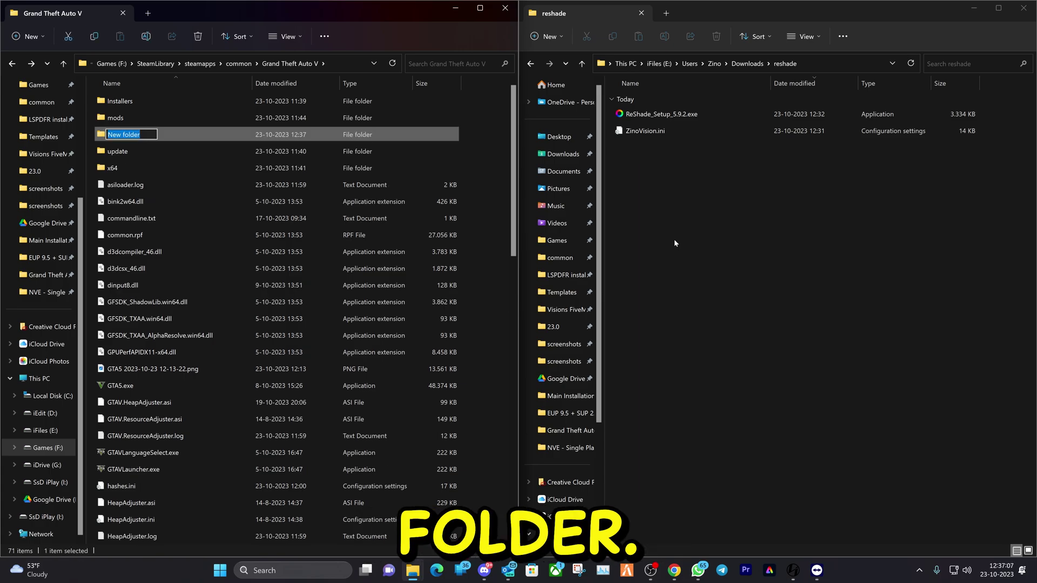
text(Resha)
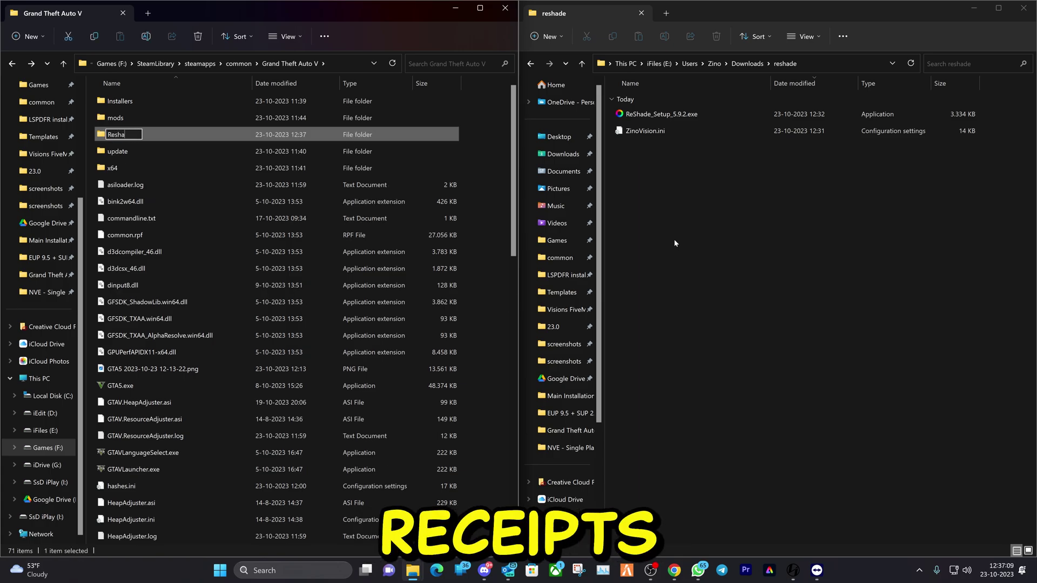
text(de)
key(Return)
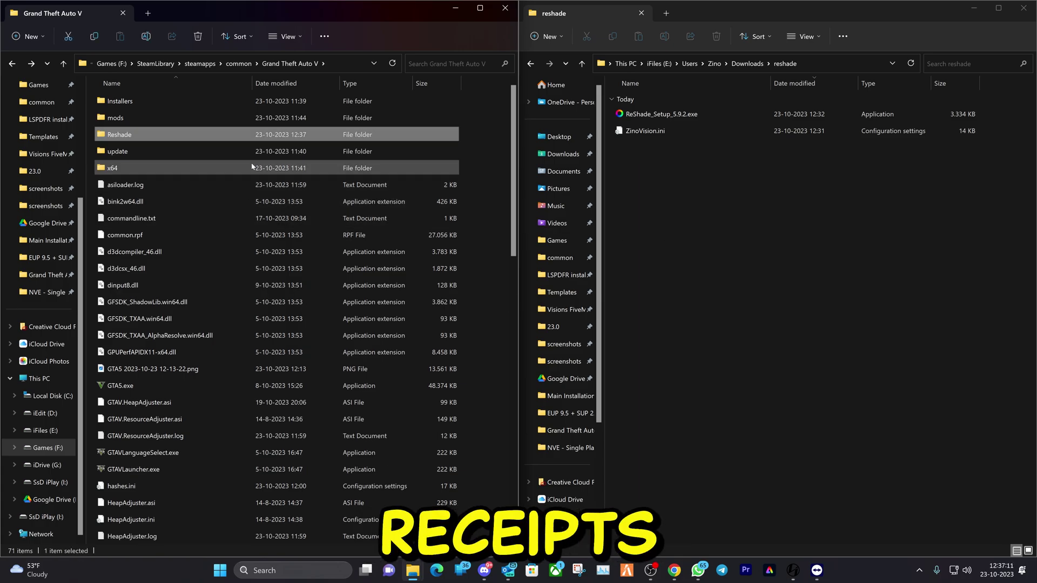
double_click(256, 134)
drag(771, 132, 213, 196)
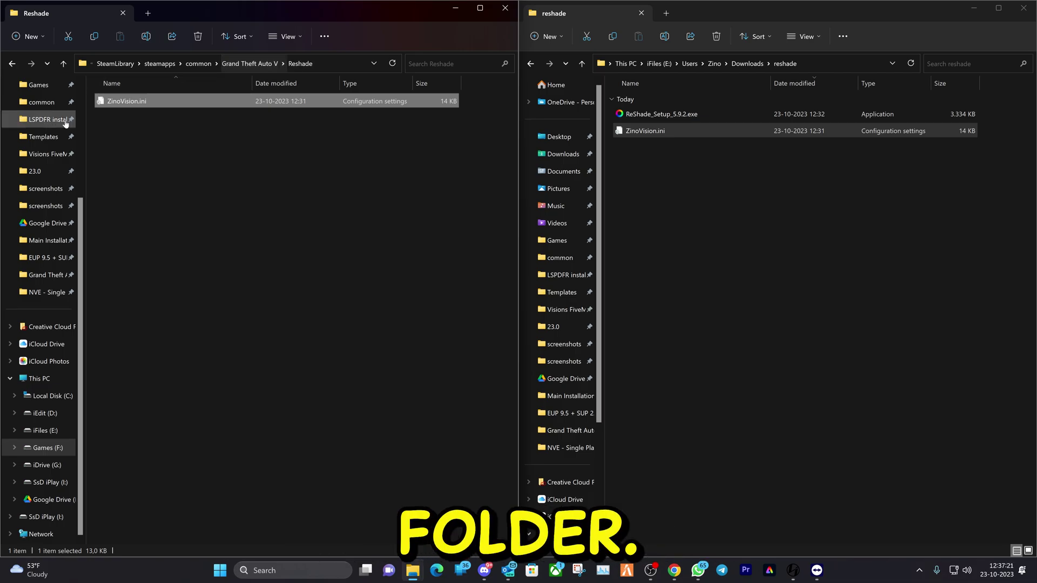
- Launch the ReShade_Setup_5.9.2.exe installer
click(12, 64)
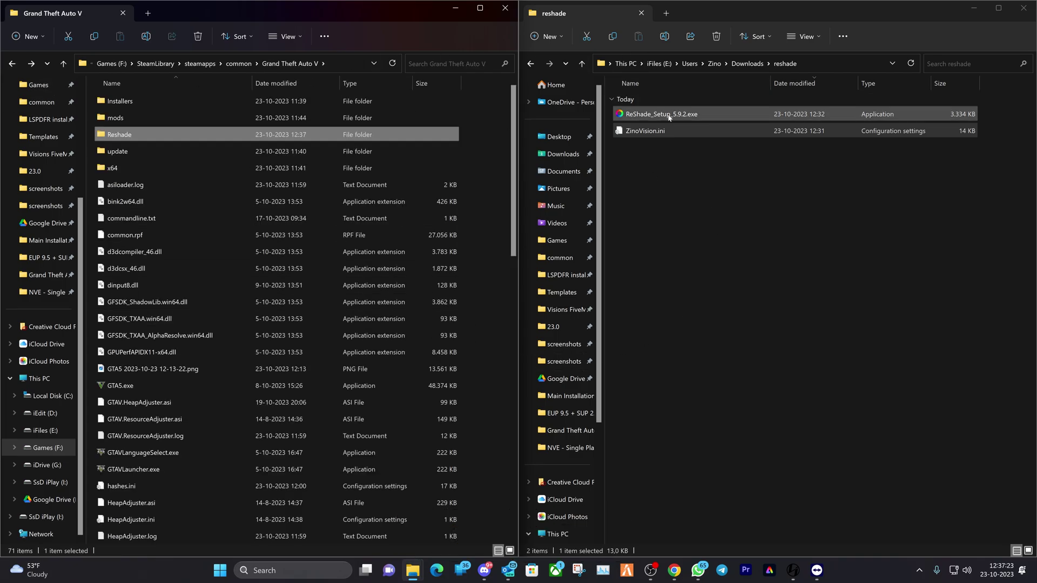
click(622, 118)
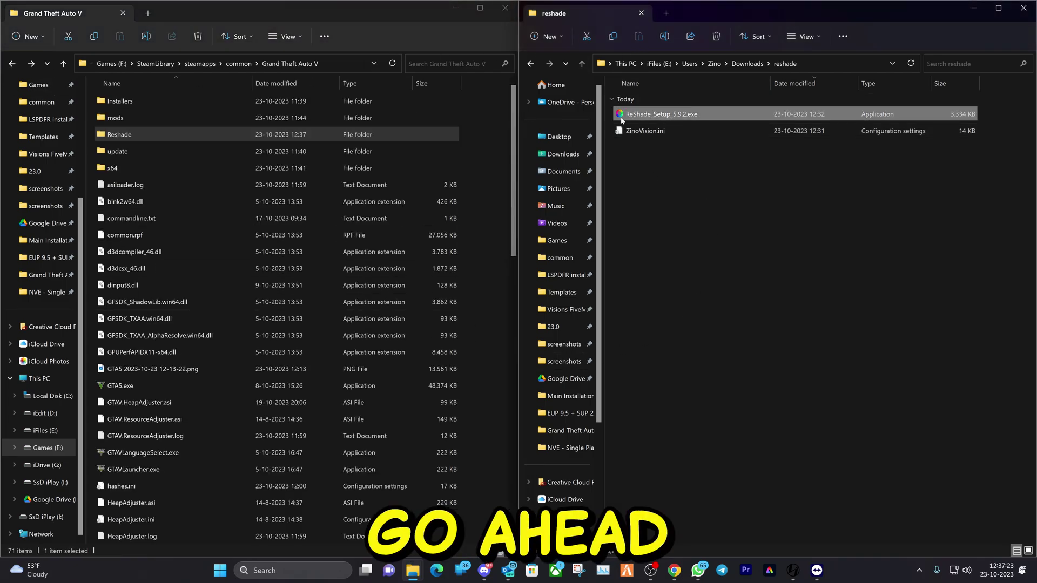
double_click(729, 115)
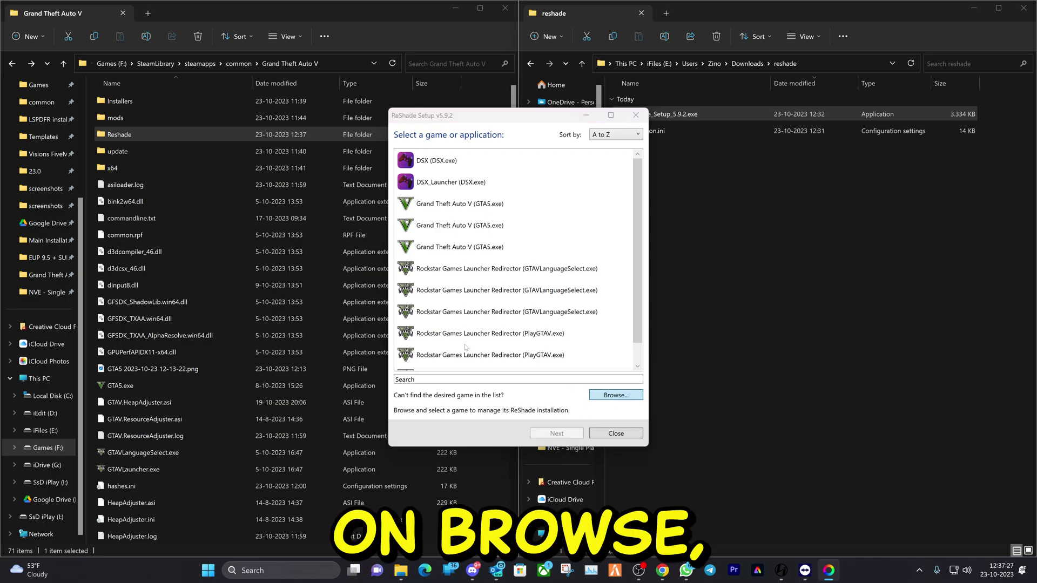
- Target GTA5.exe with the DirectX 10/11/12 rendering API
click(613, 399)
click(503, 290)
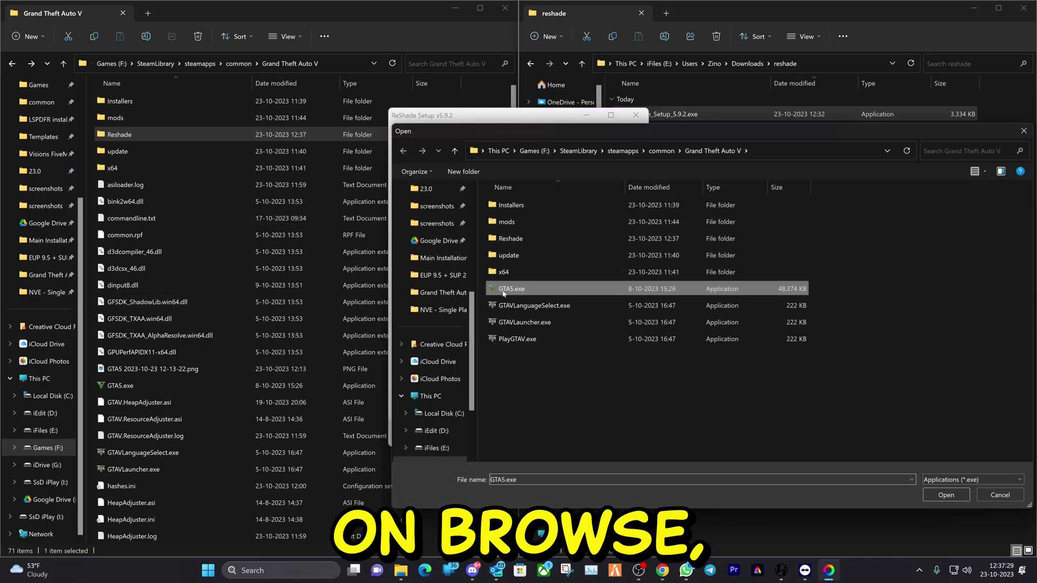
double_click(537, 290)
click(545, 433)
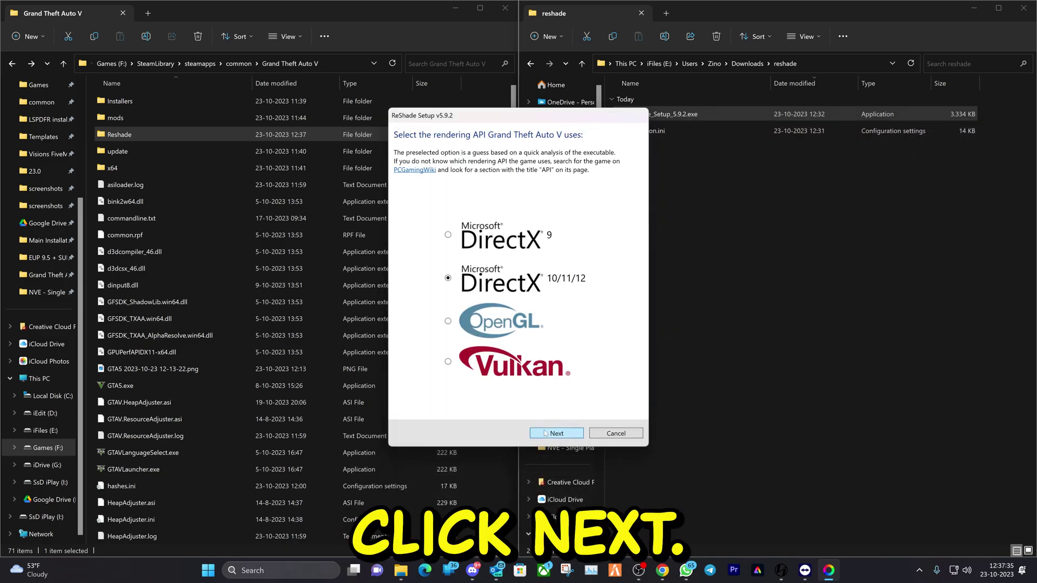
click(545, 433)
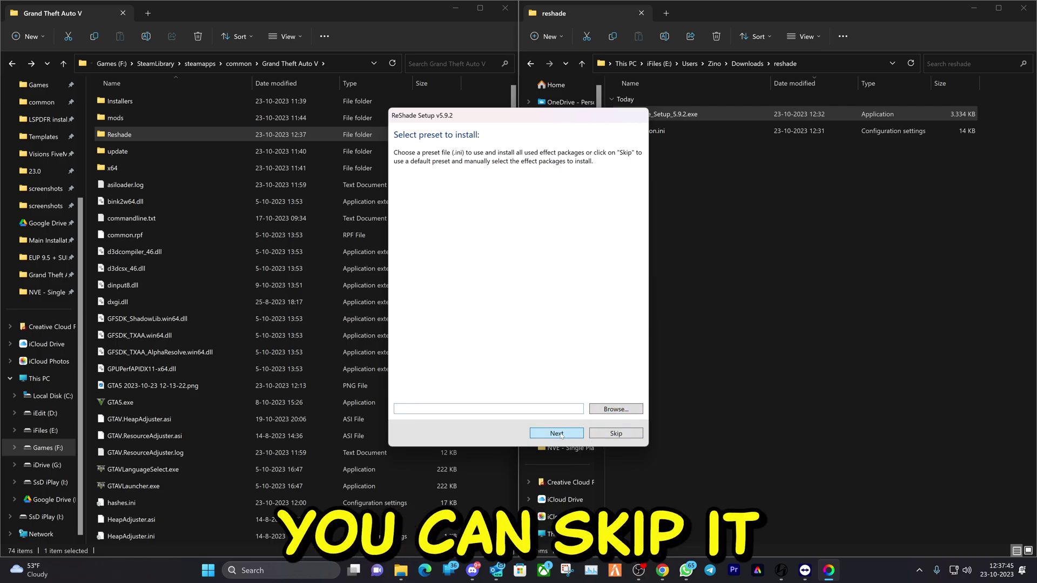
- Choose Reshade\ZinoVision.ini from the game folder as the preset
click(606, 411)
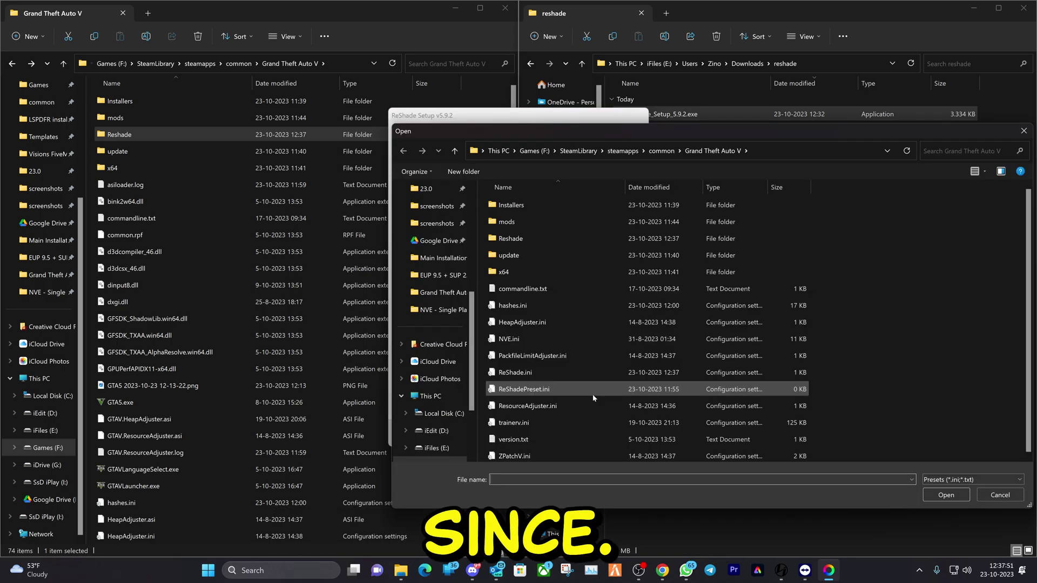
double_click(518, 241)
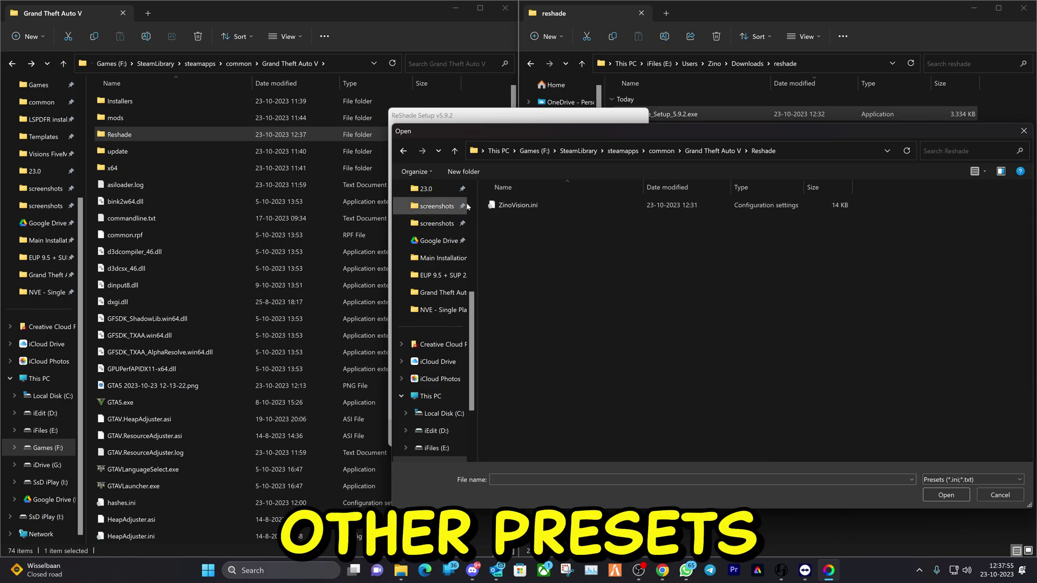
double_click(532, 205)
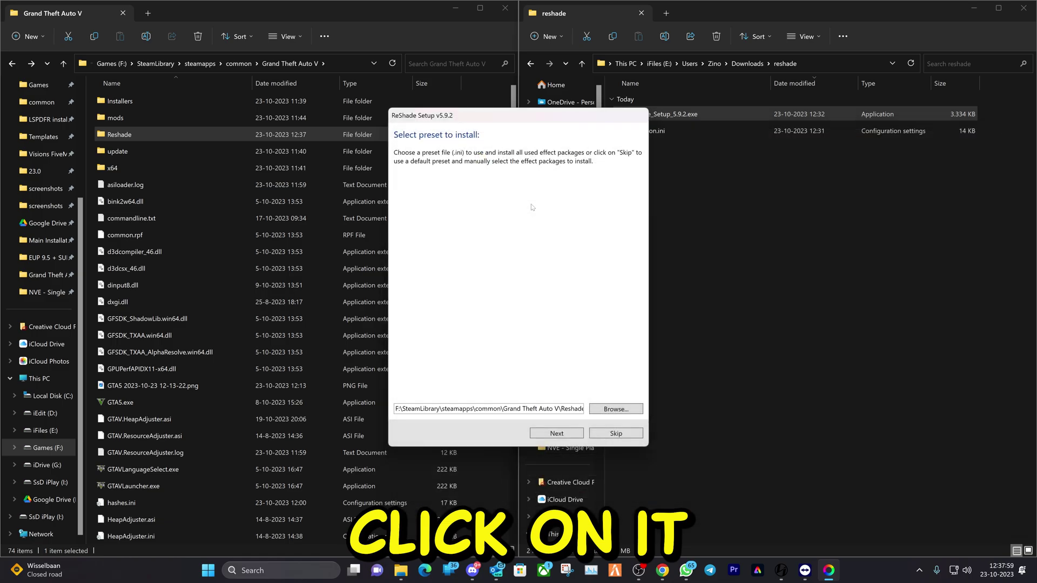
click(552, 434)
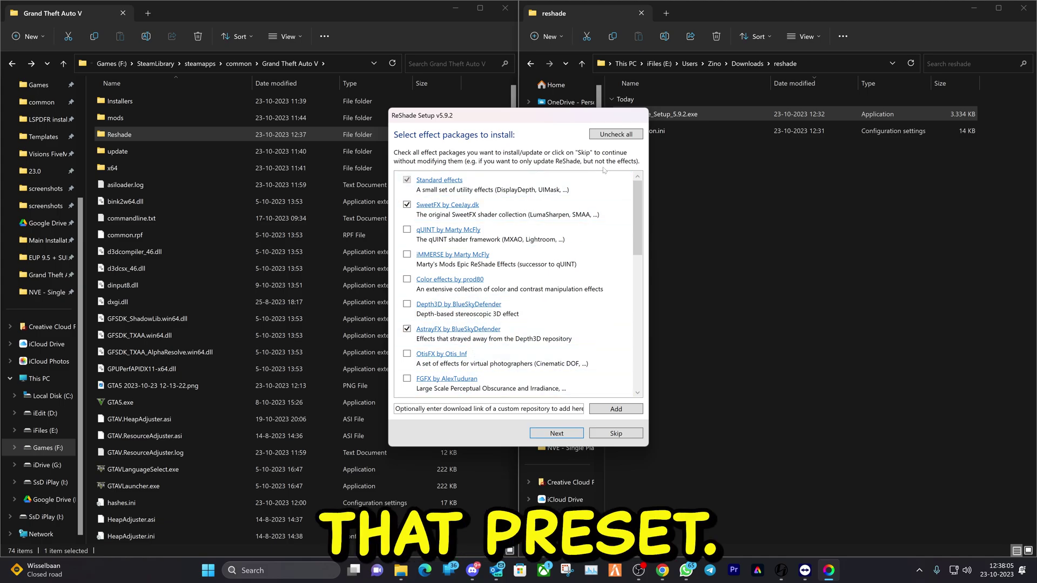
- Check all effect packages, download them, and finish the ReShade installation
click(610, 135)
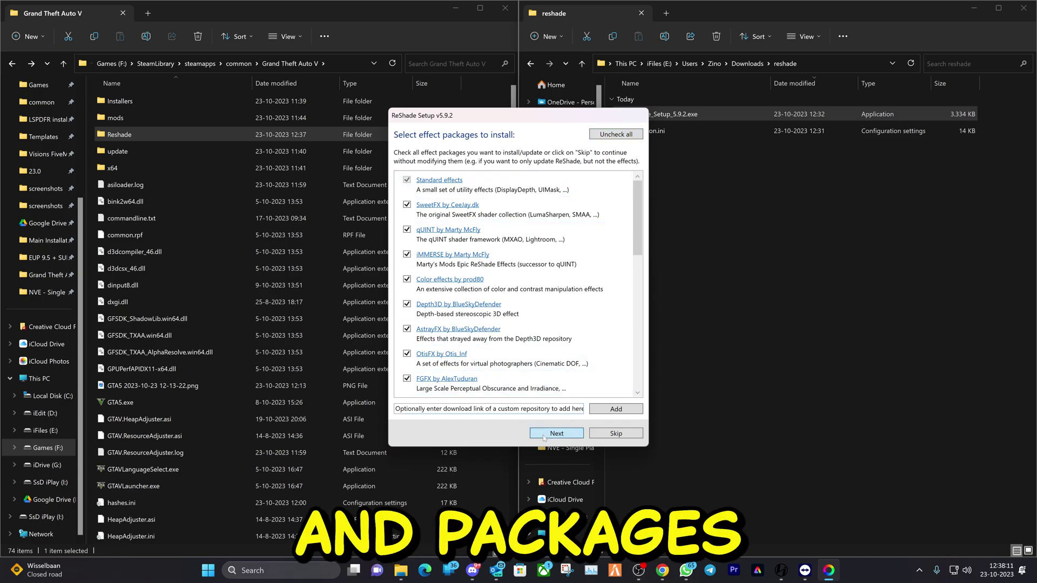
click(544, 435)
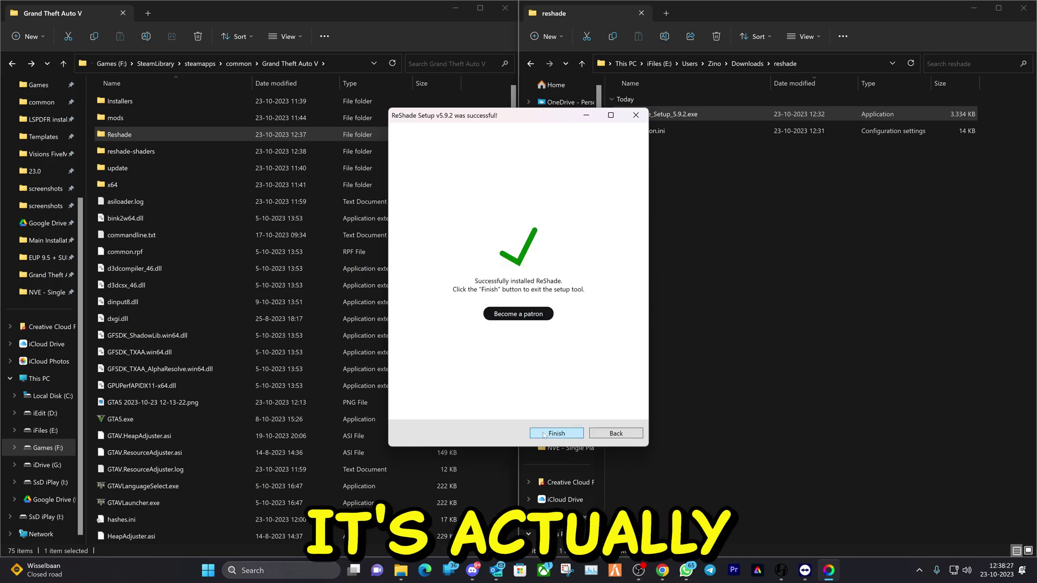
click(556, 434)
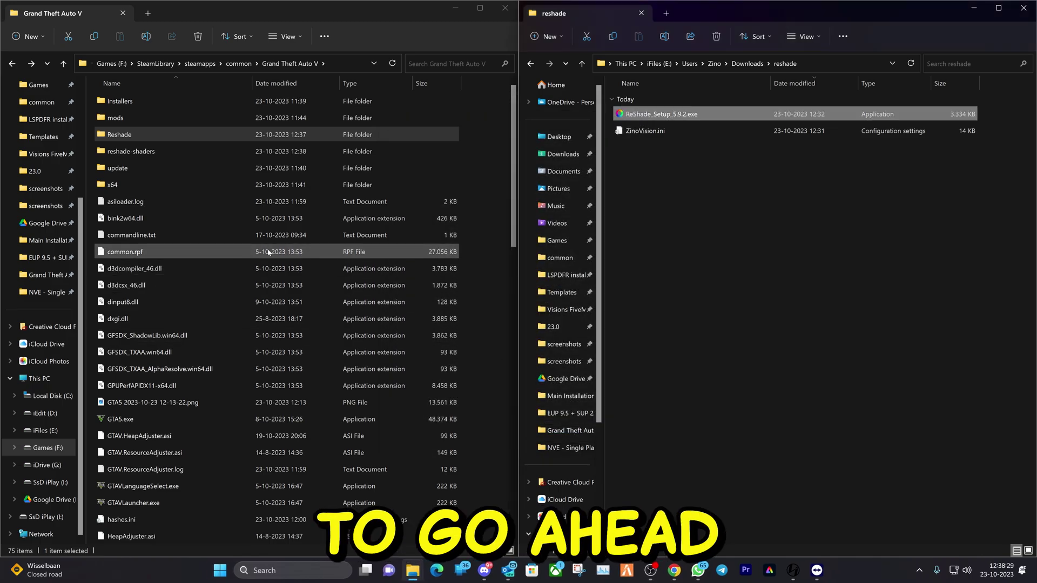
scroll(249, 261, down, 1)
click(129, 371)
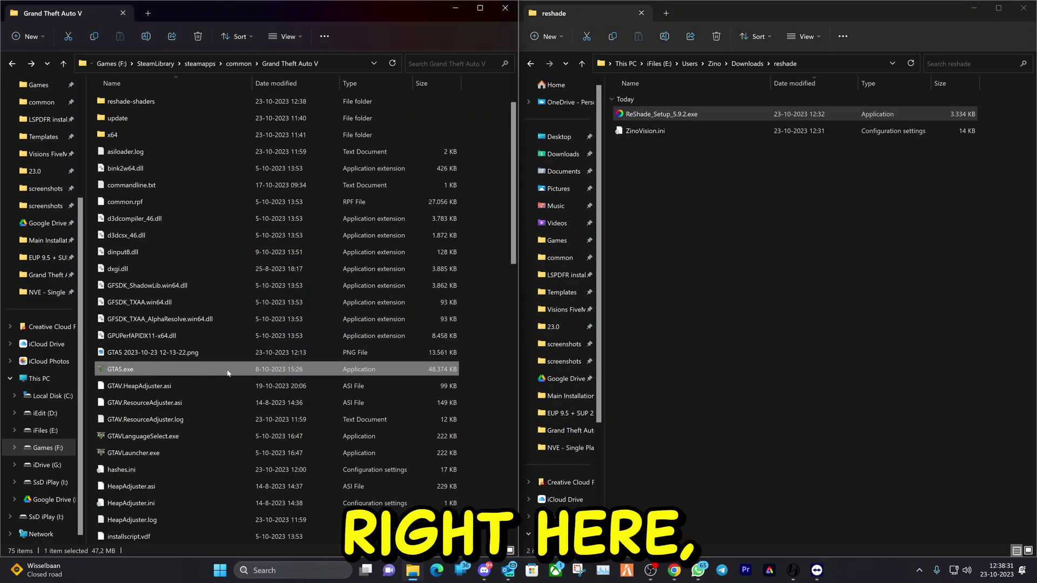
- Enable Windows 7 compatibility mode for GTA5.exe, apply it and close Properties
right_click(128, 377)
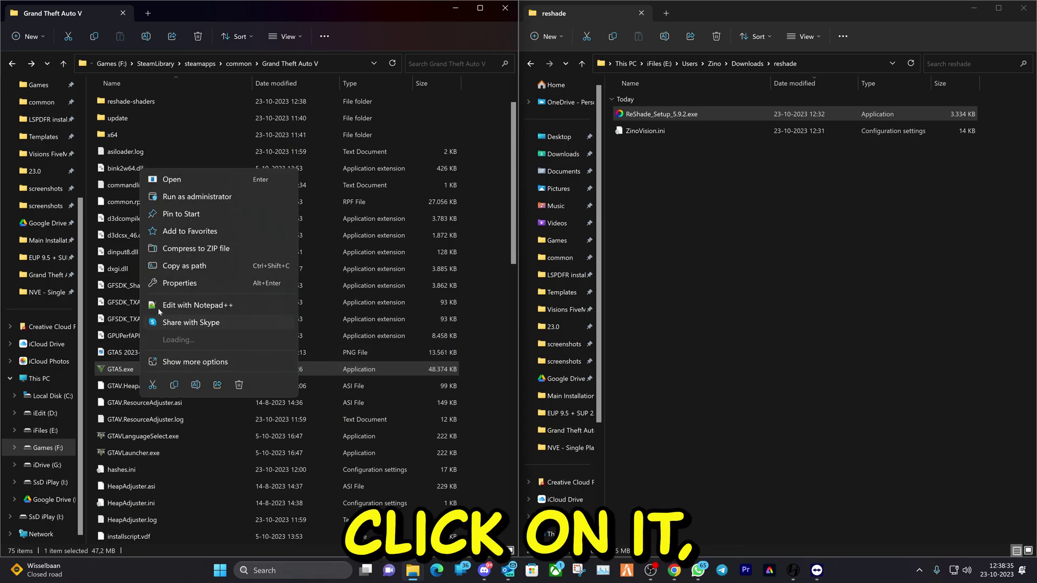
click(196, 282)
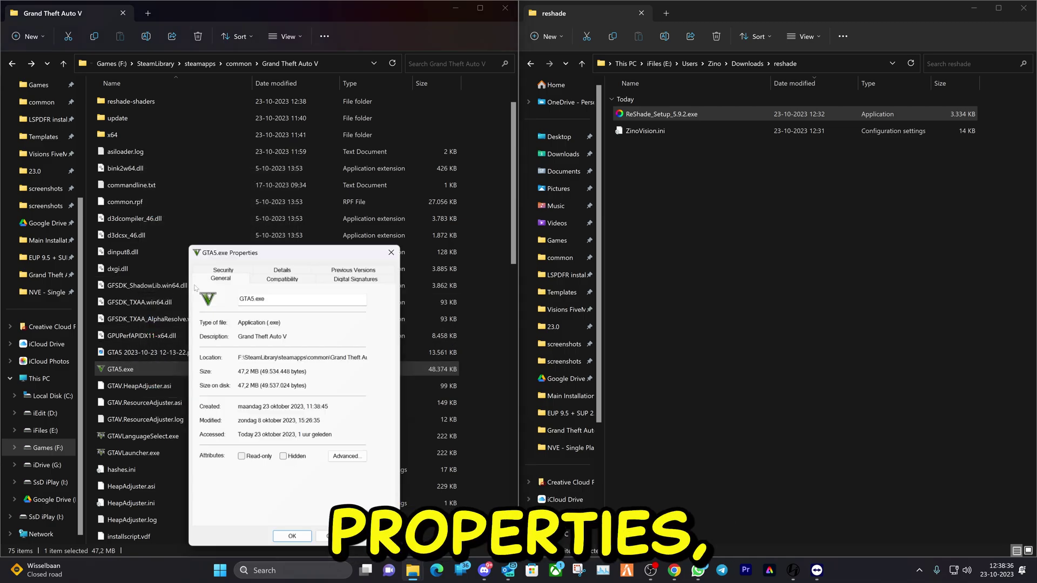
click(277, 278)
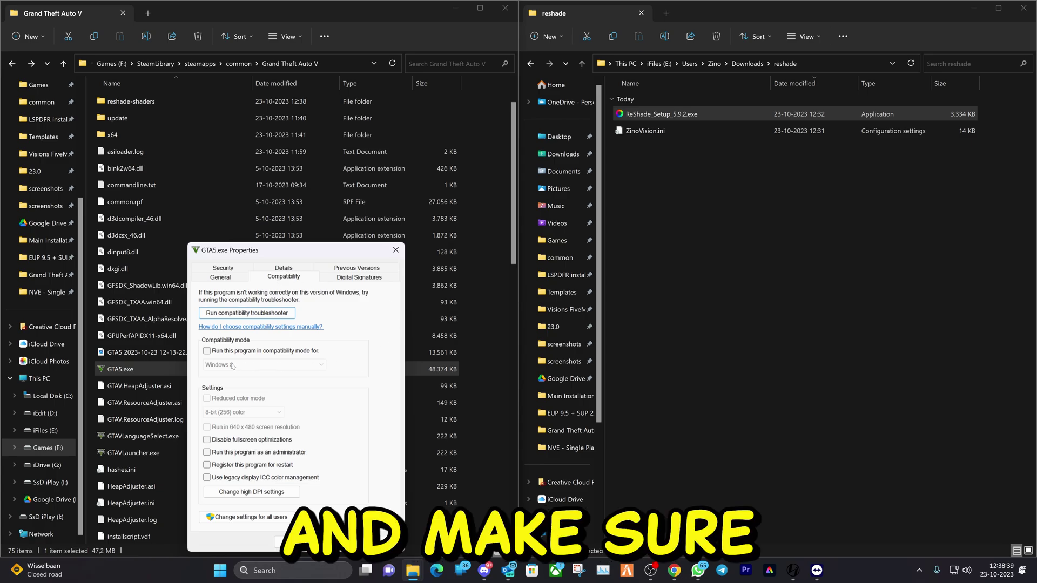
click(207, 352)
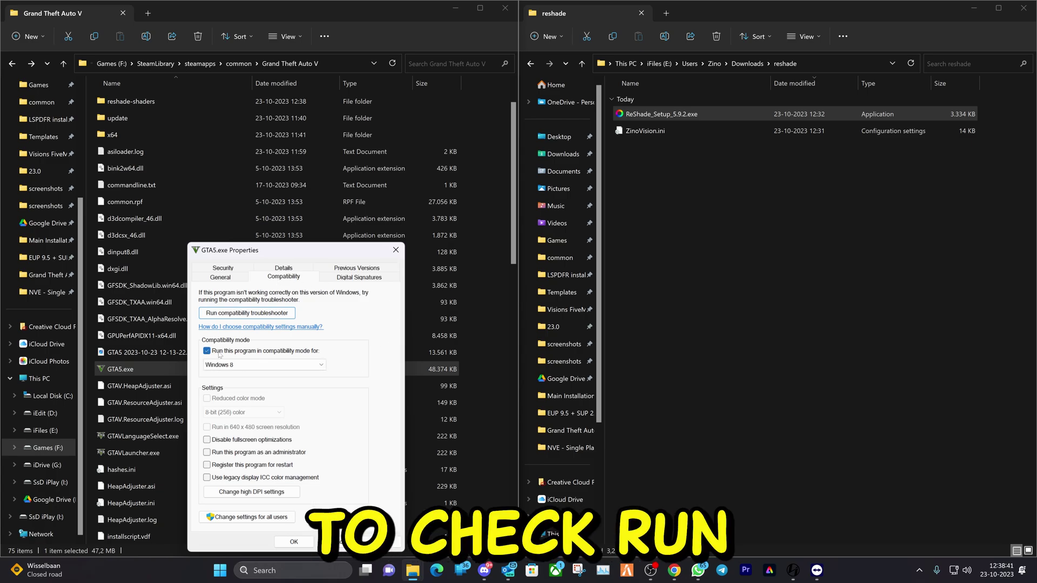
click(296, 366)
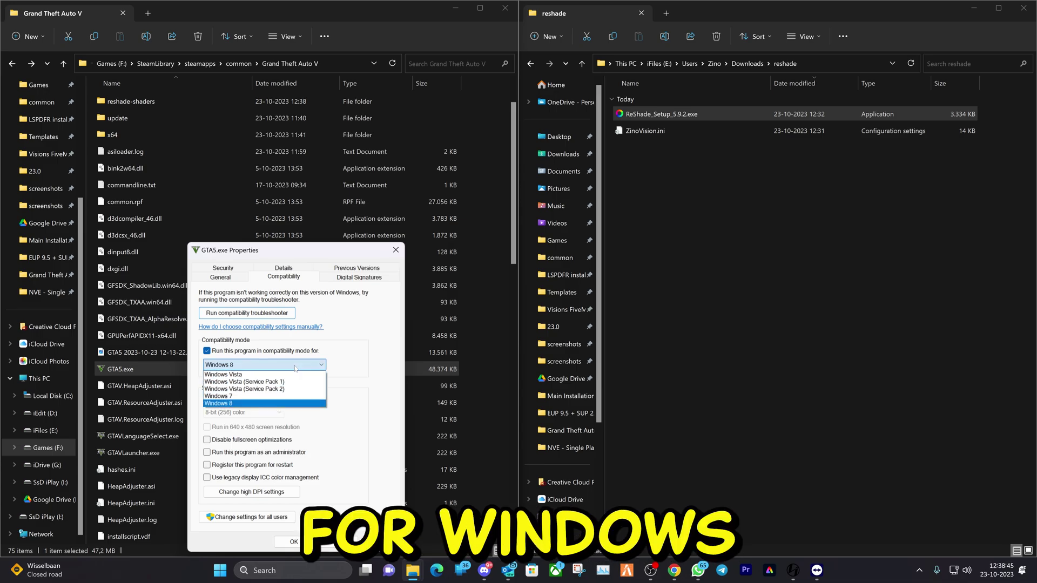
click(253, 397)
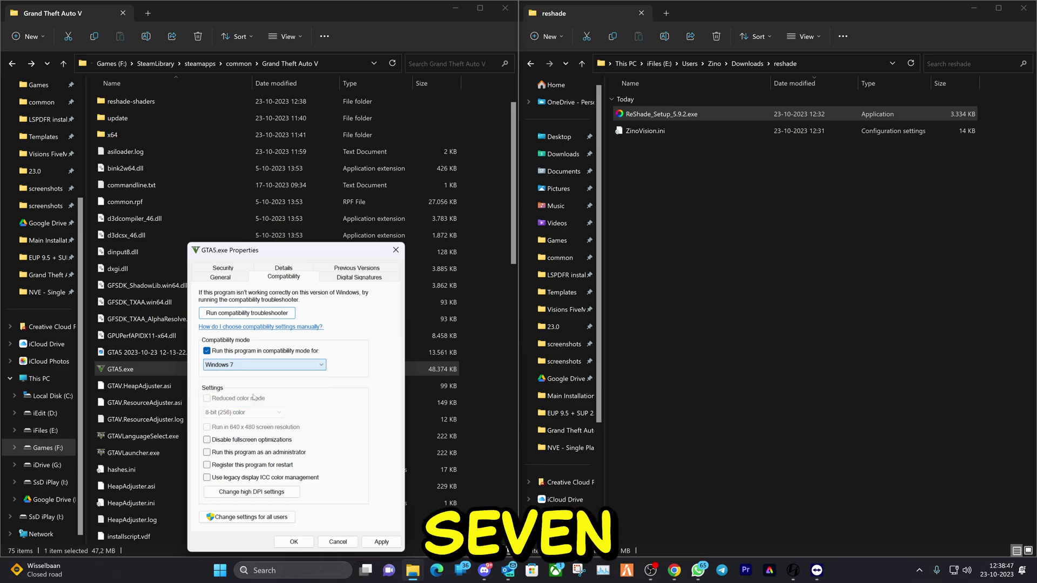
click(378, 541)
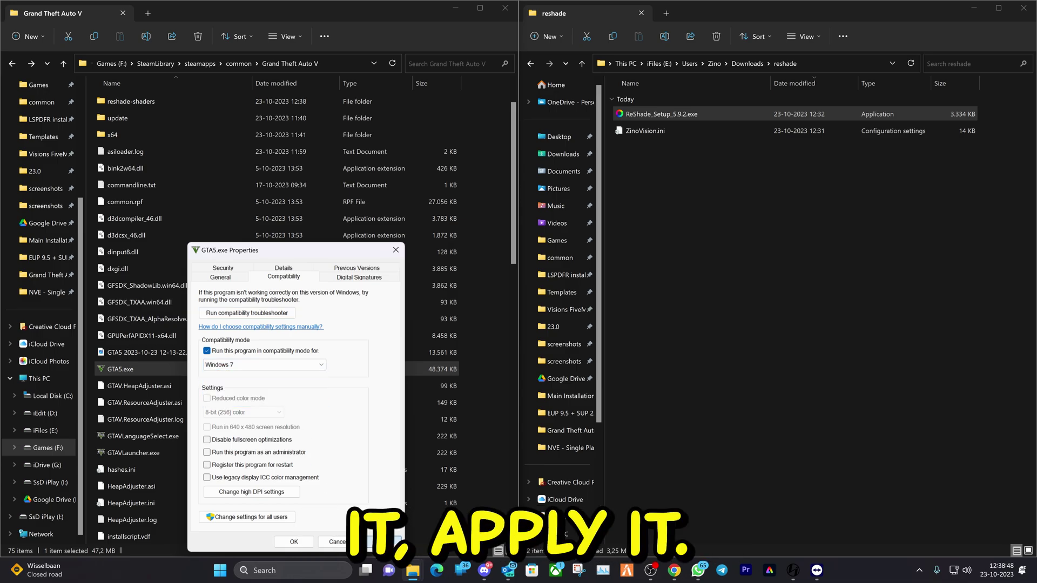
click(292, 542)
scroll(232, 432, down, 3)
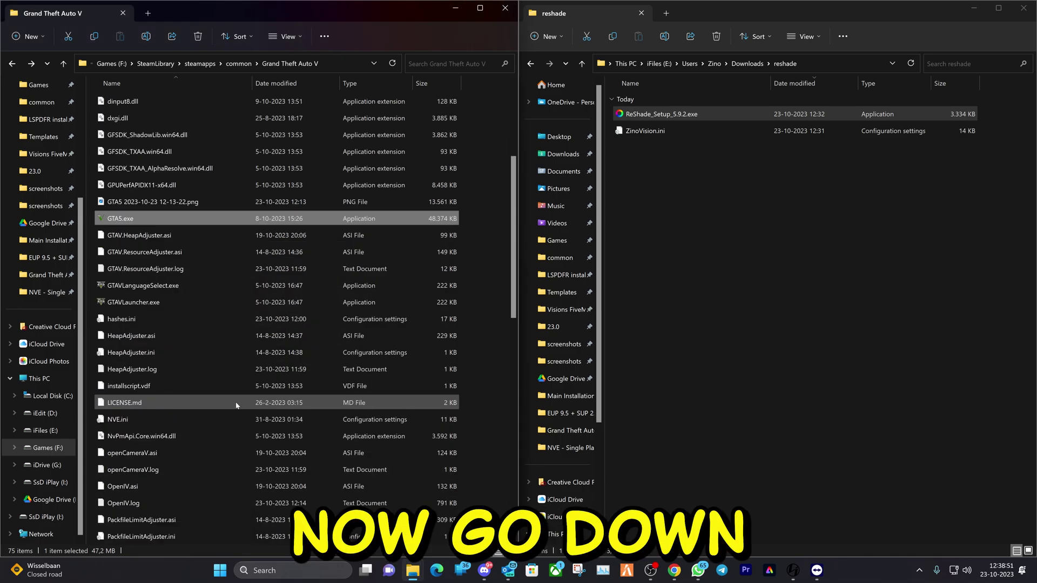
- Set PlayGTAV.exe to Windows 7 compatibility mode and confirm with OK
scroll(236, 405, down, 4)
click(114, 352)
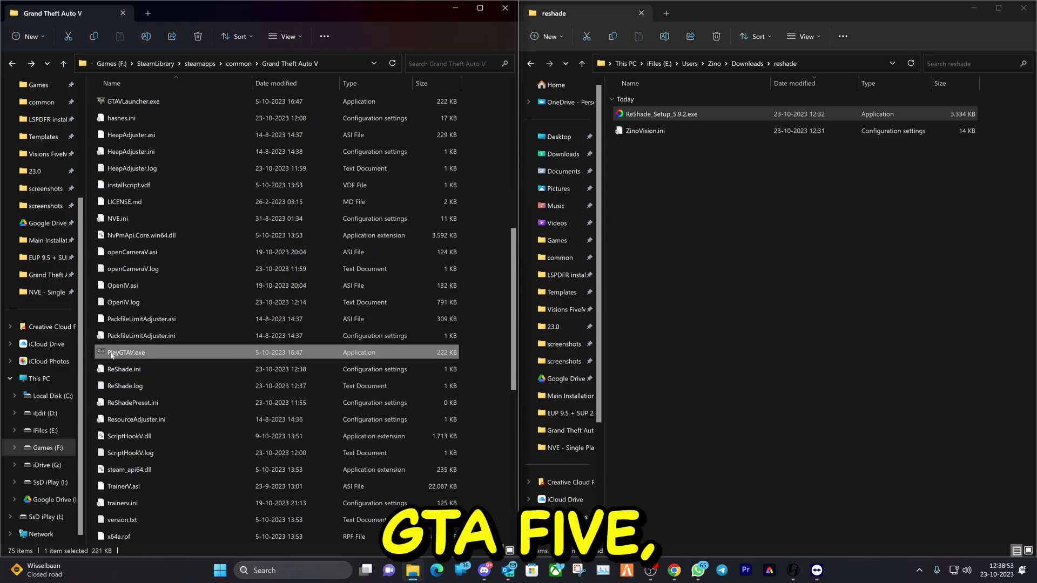
right_click(158, 356)
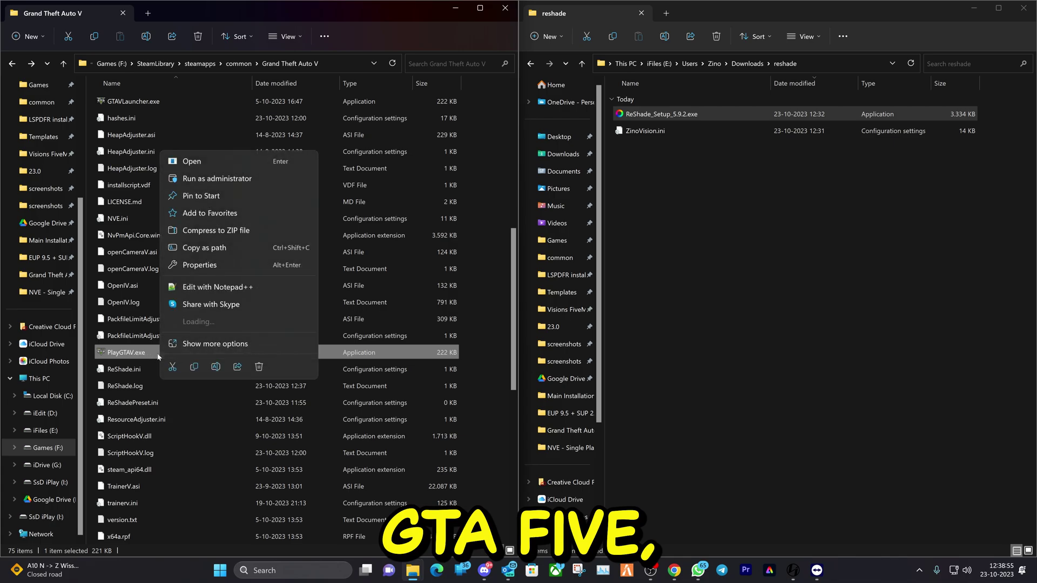
click(223, 263)
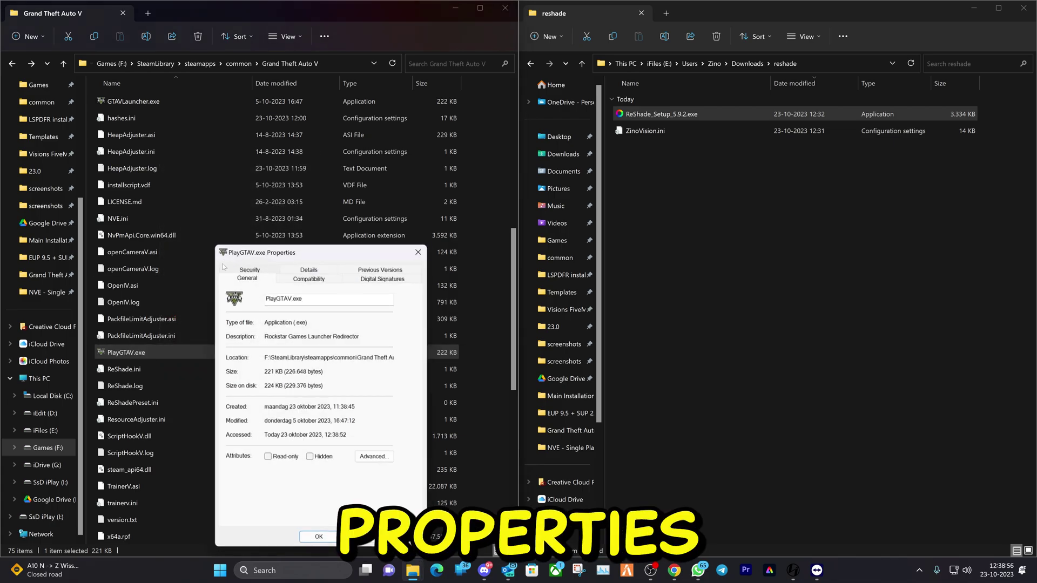
click(303, 276)
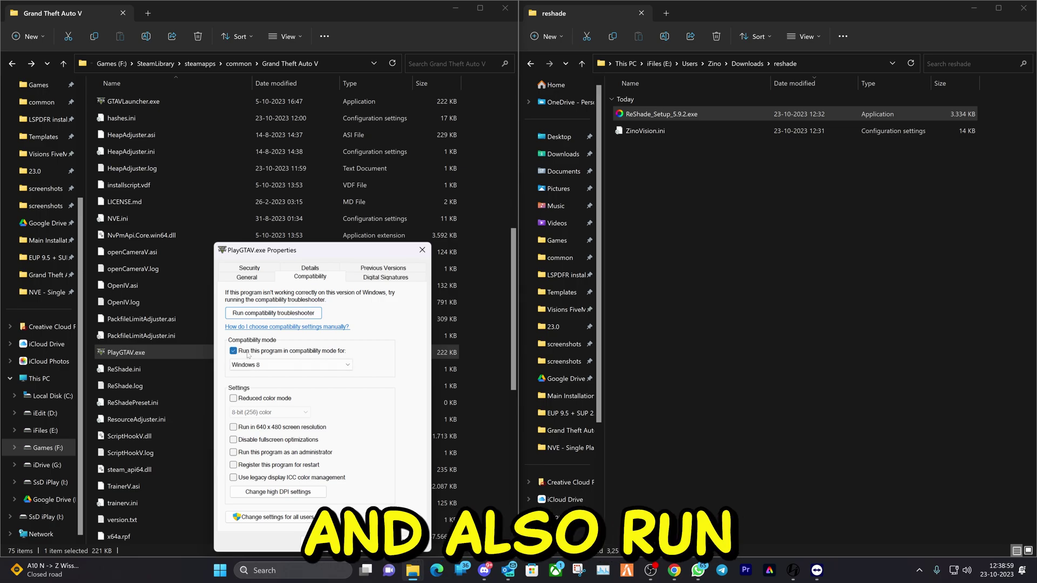
click(293, 365)
click(270, 432)
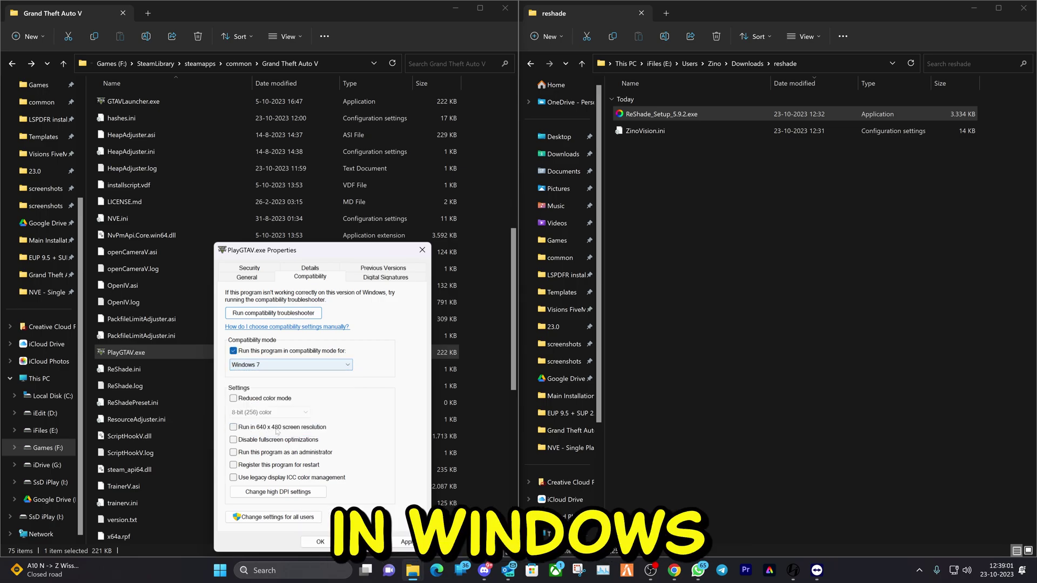
click(324, 542)
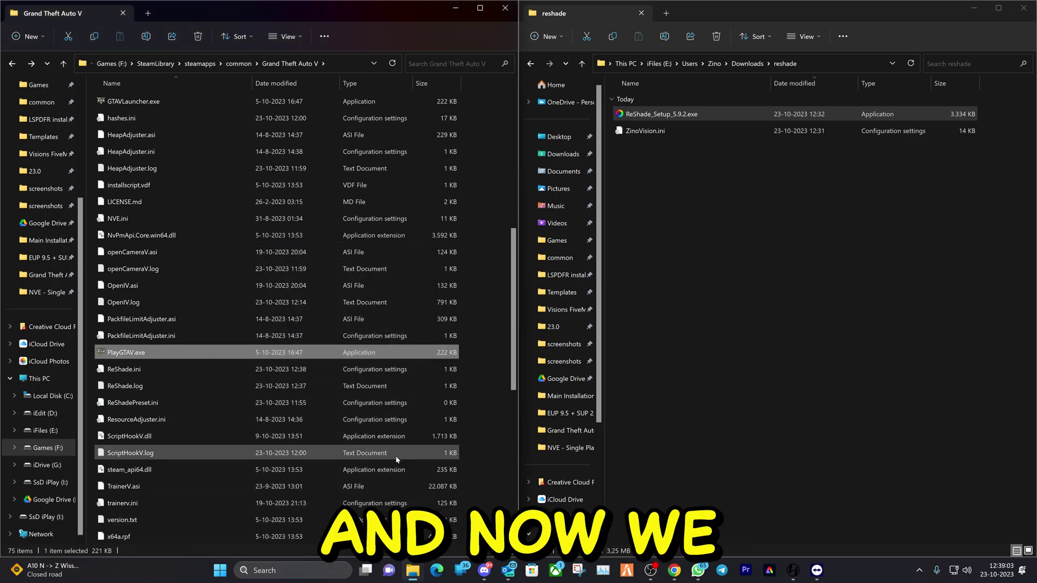
scroll(400, 454, up, 8)
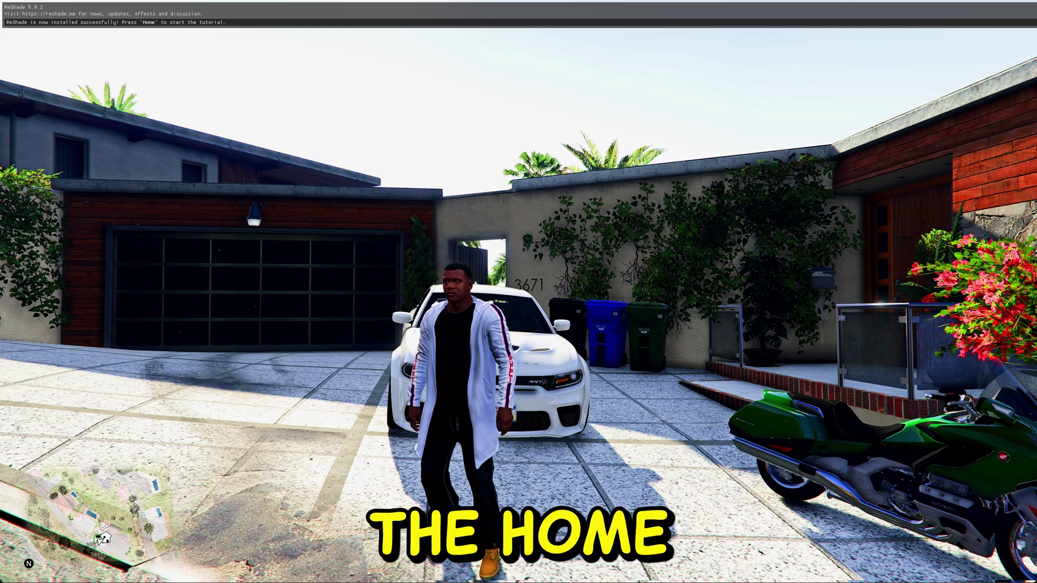
- Open the ReShade overlay with Home and skip the tutorial to reach the effects list
key(Home)
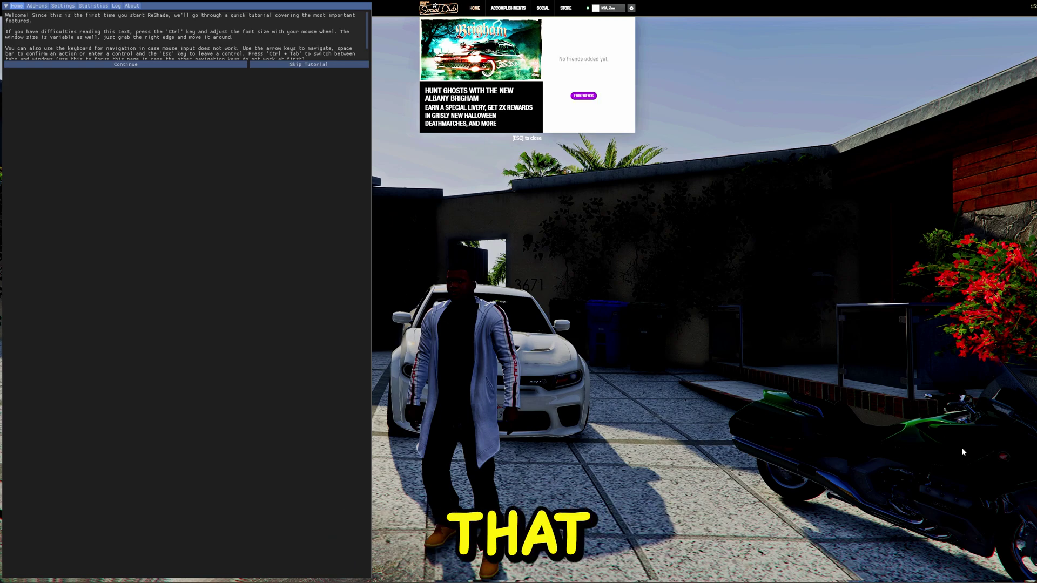
click(311, 64)
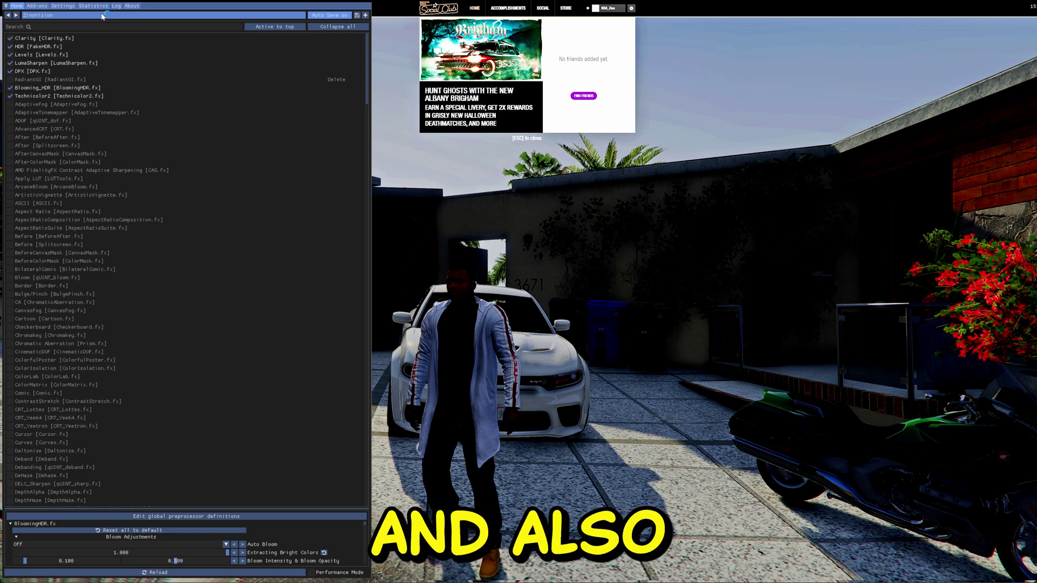
- Change ReShade's overlay key from Home to Insert, then hide the overlay
click(71, 7)
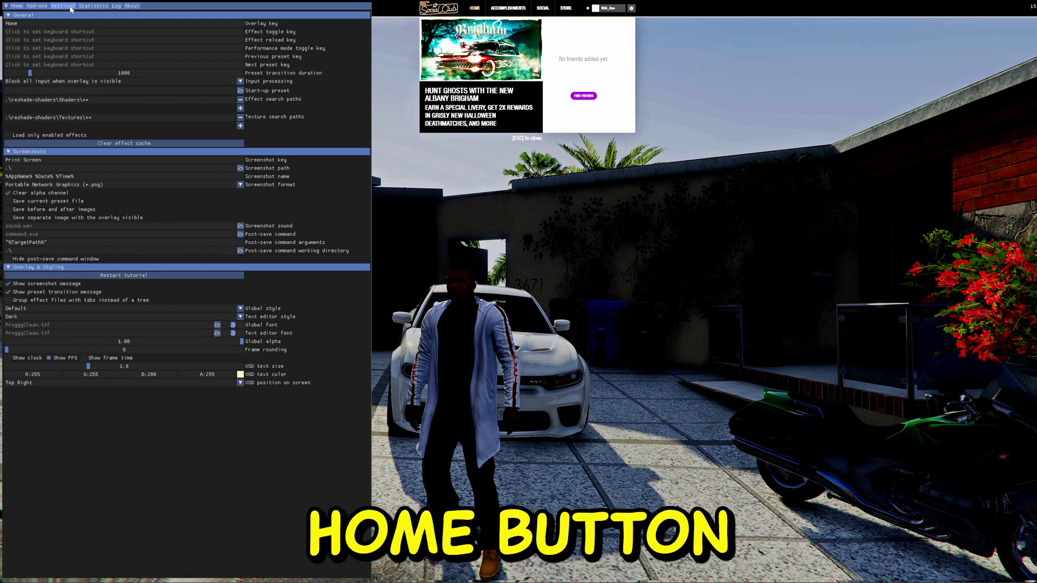
click(99, 21)
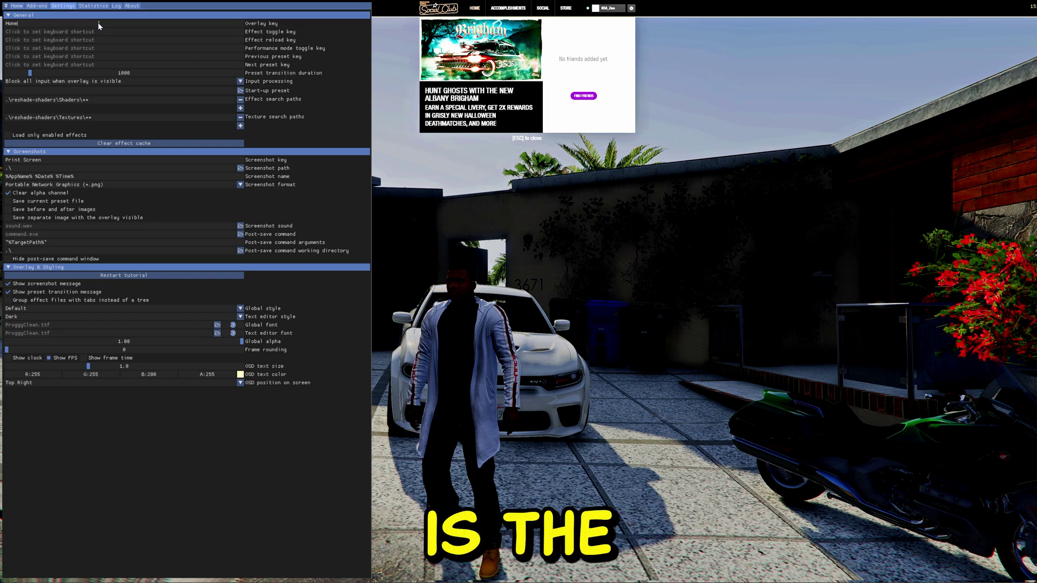
key(Insert)
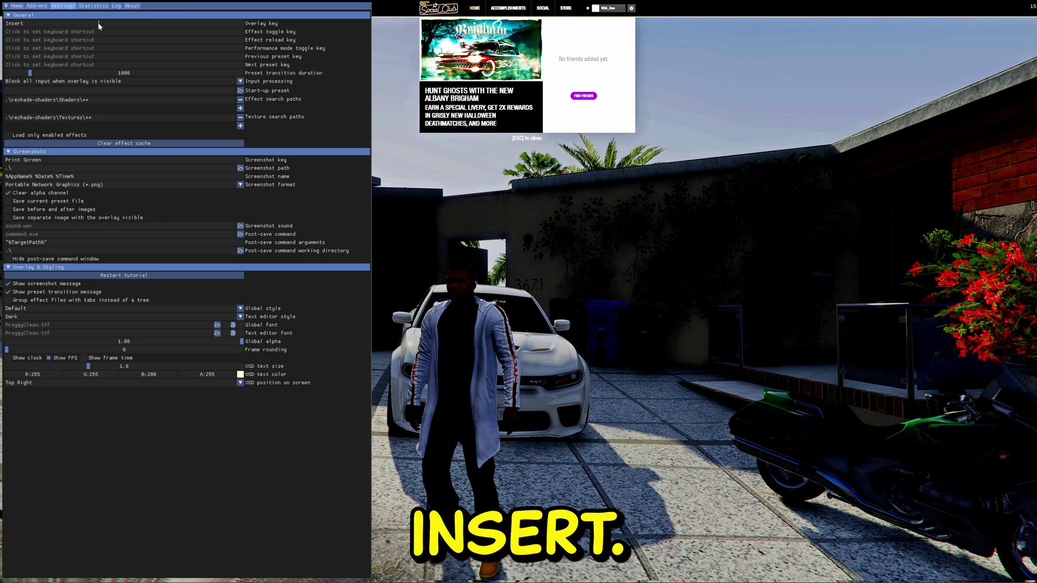
click(440, 217)
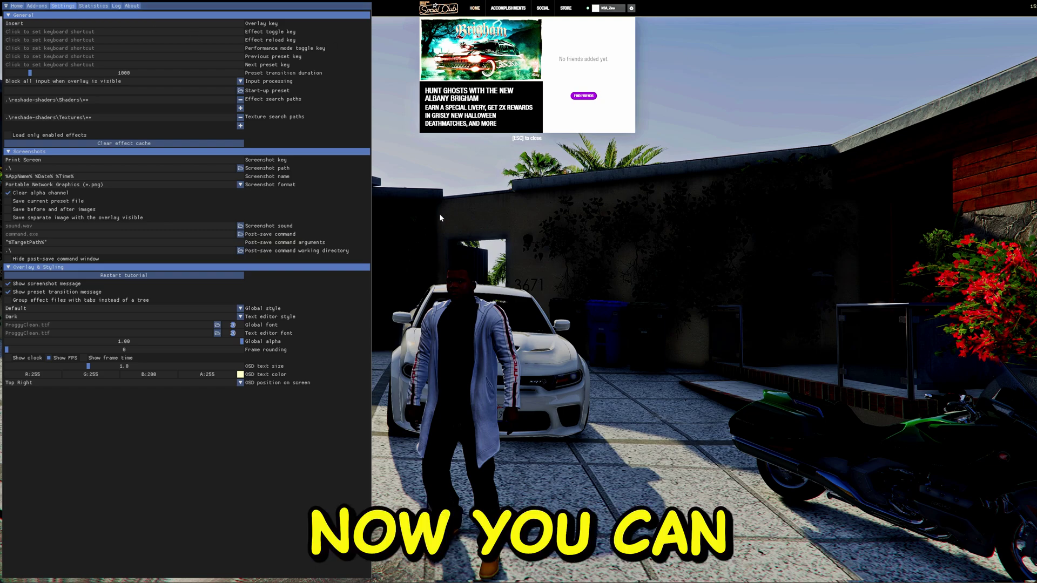
key(Insert)
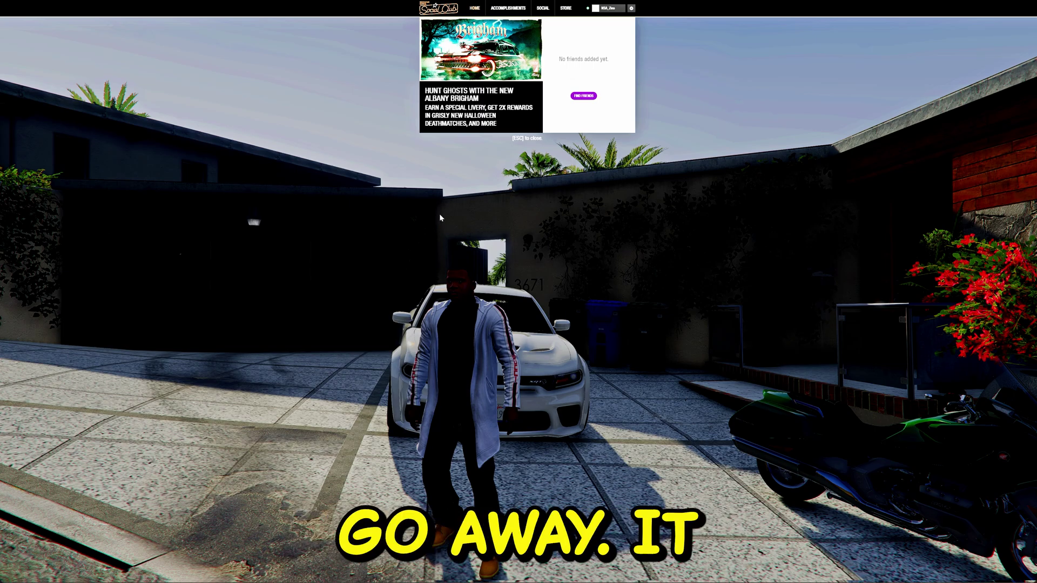
- Dismiss Social Club with Esc and bring back the ReShade overlay showing the ZinoVision effects
key(Escape)
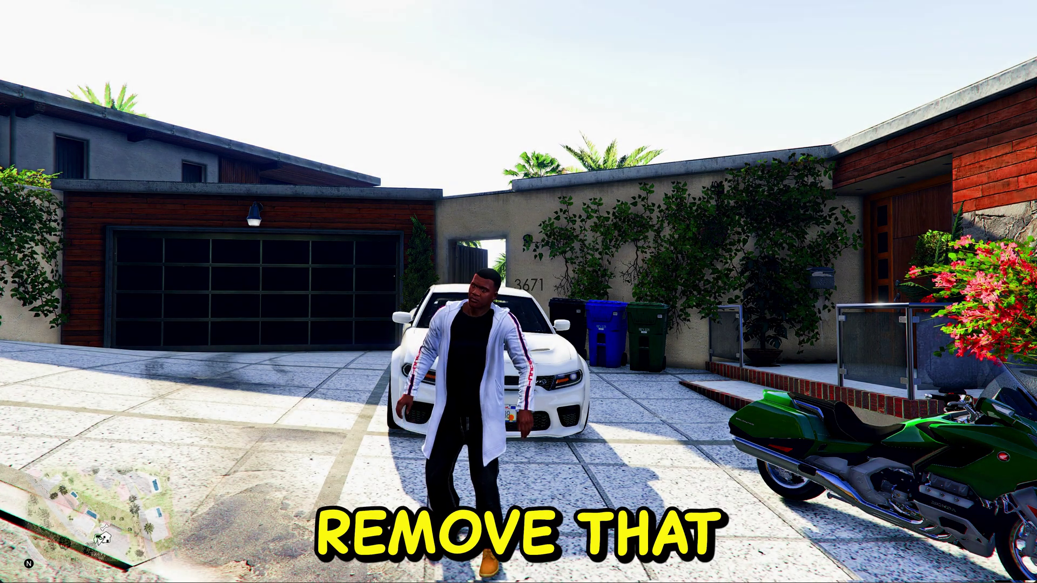
key(Insert)
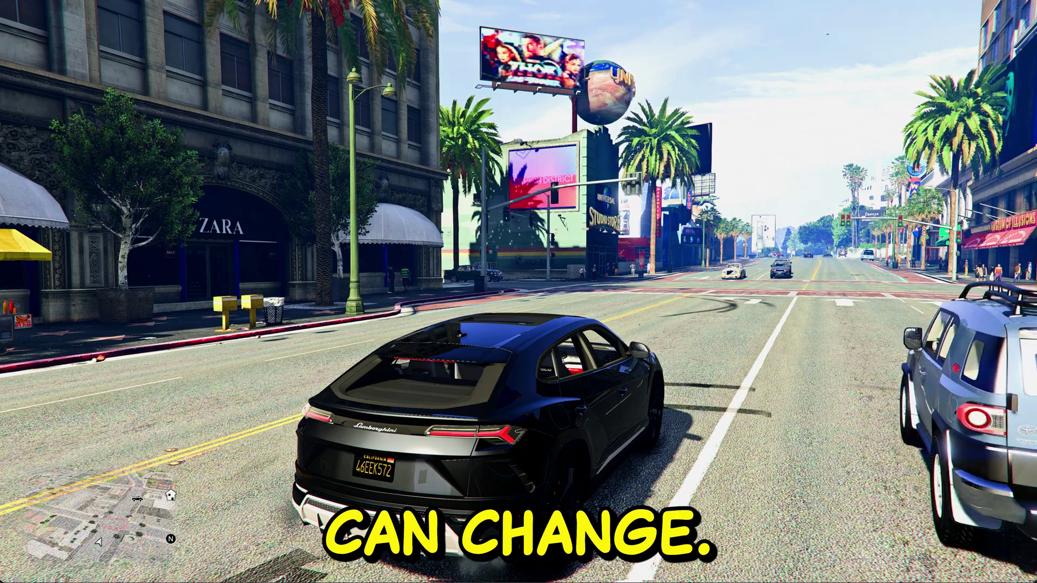
key(Home)
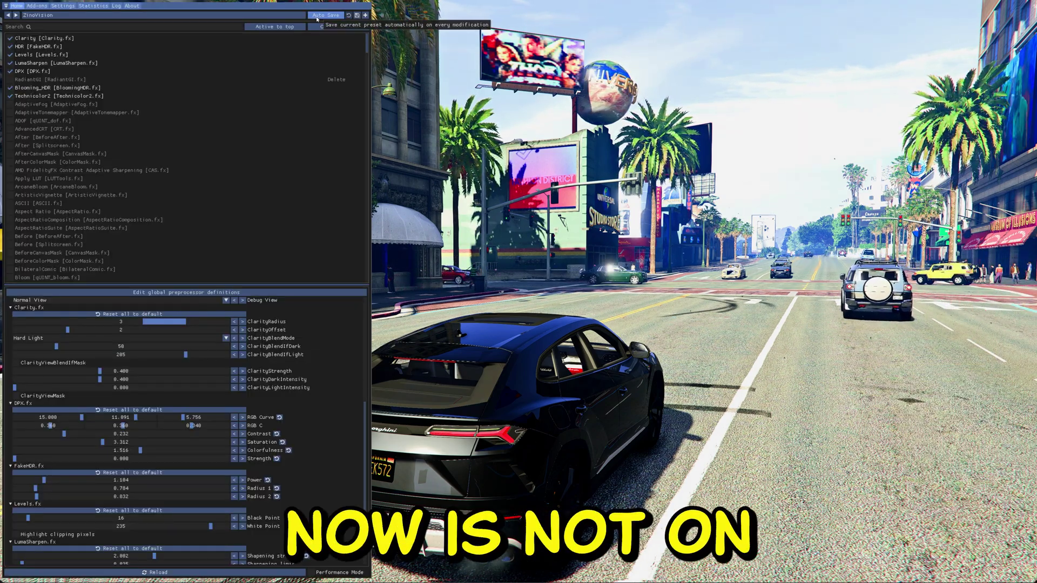
scroll(70, 162, down, 4)
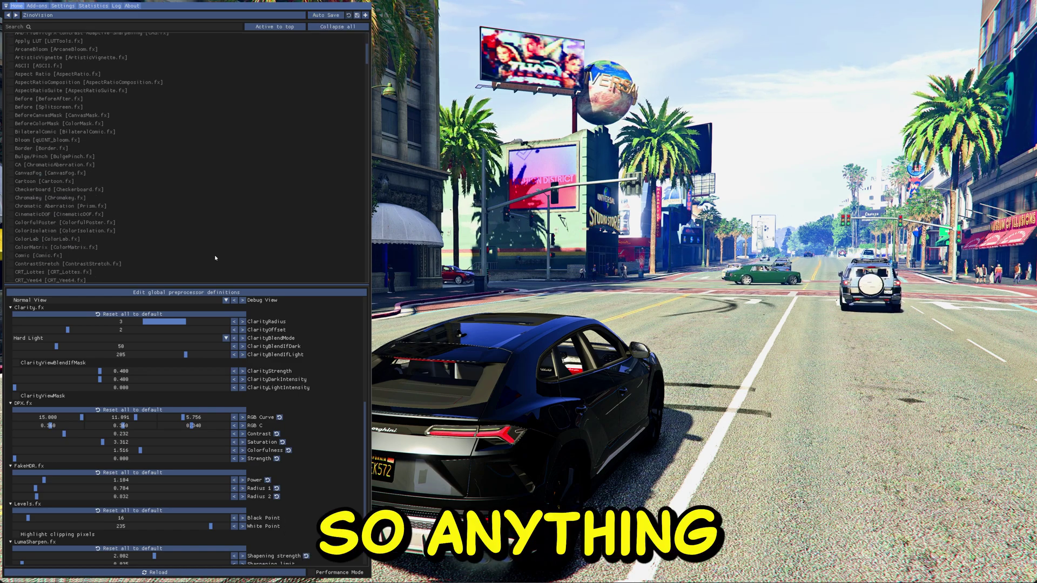
scroll(67, 396, down, 2)
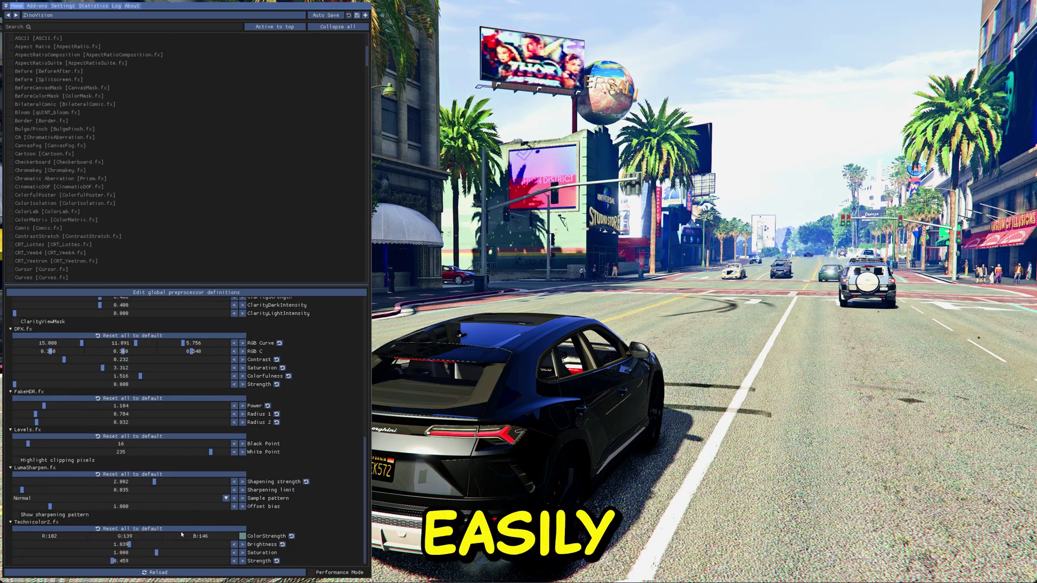
scroll(166, 490, up, 1)
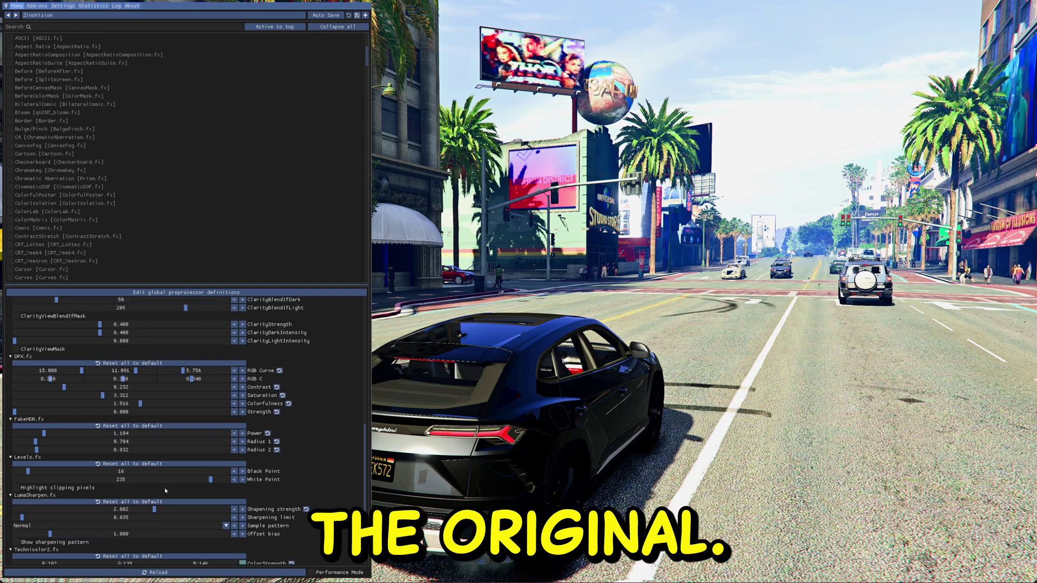
scroll(165, 490, up, 5)
scroll(58, 46, up, 4)
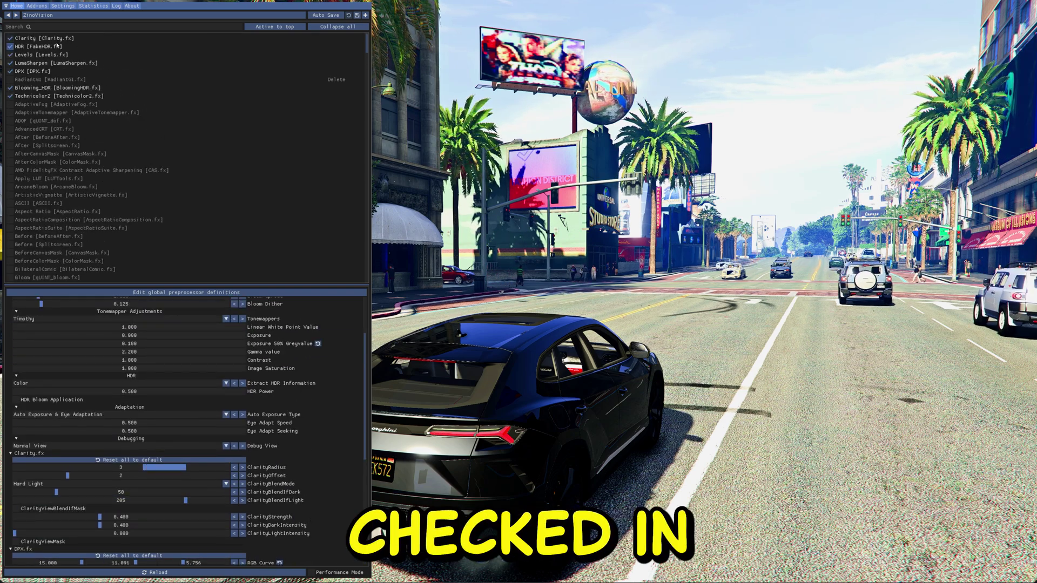
click(54, 96)
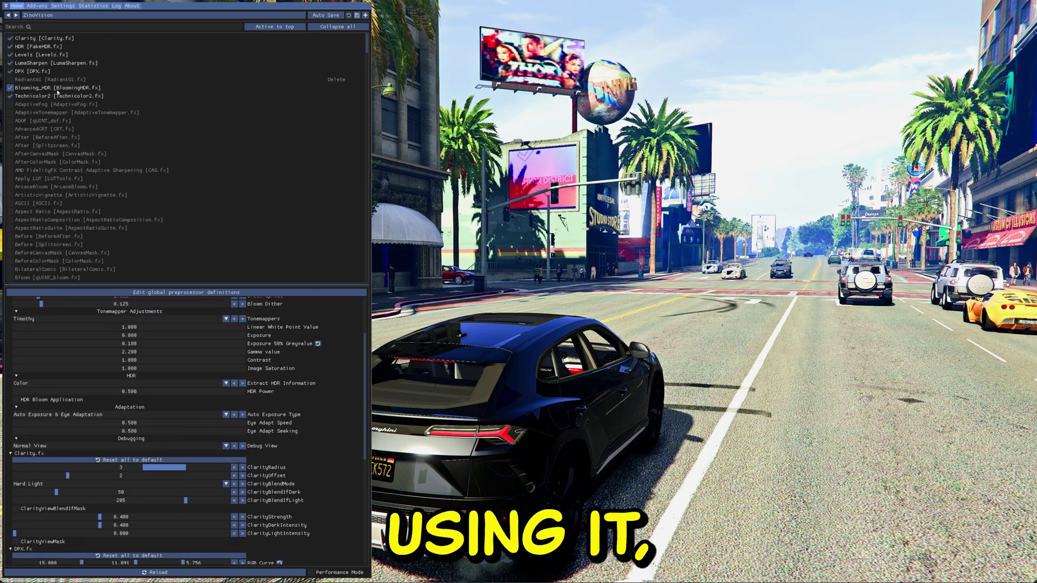
click(56, 97)
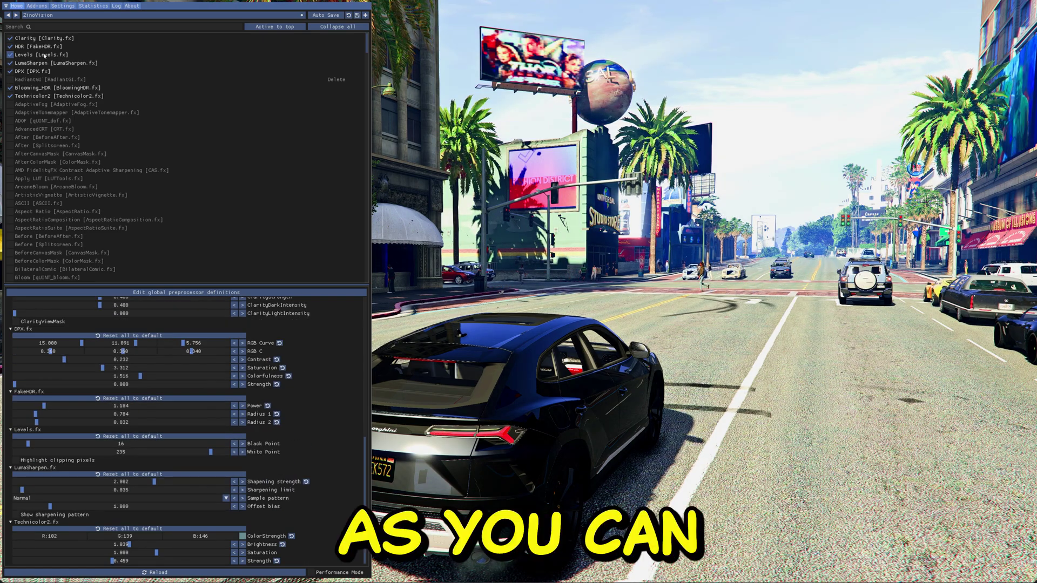
click(44, 54)
click(44, 55)
click(43, 39)
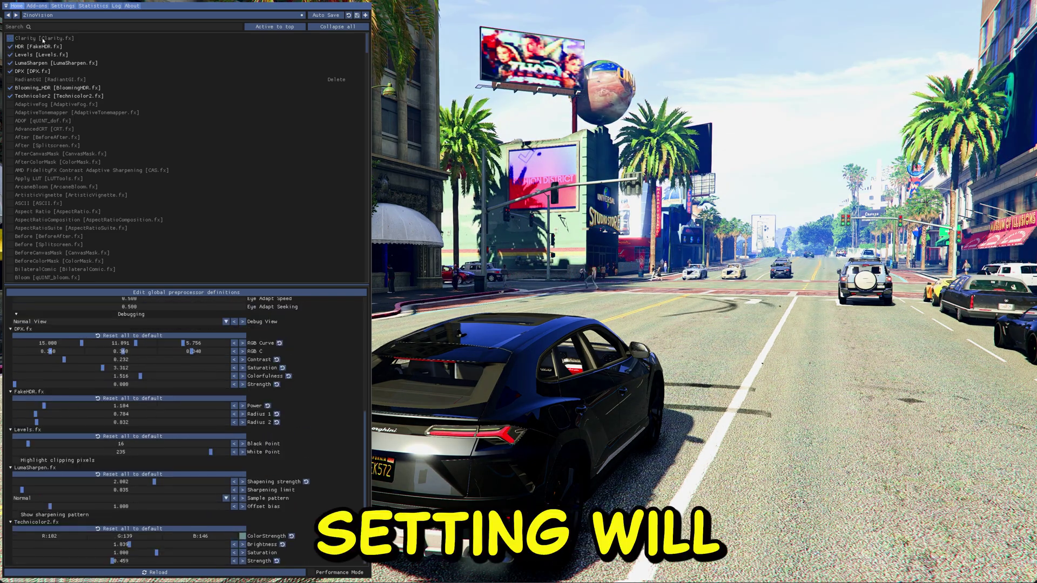
click(43, 39)
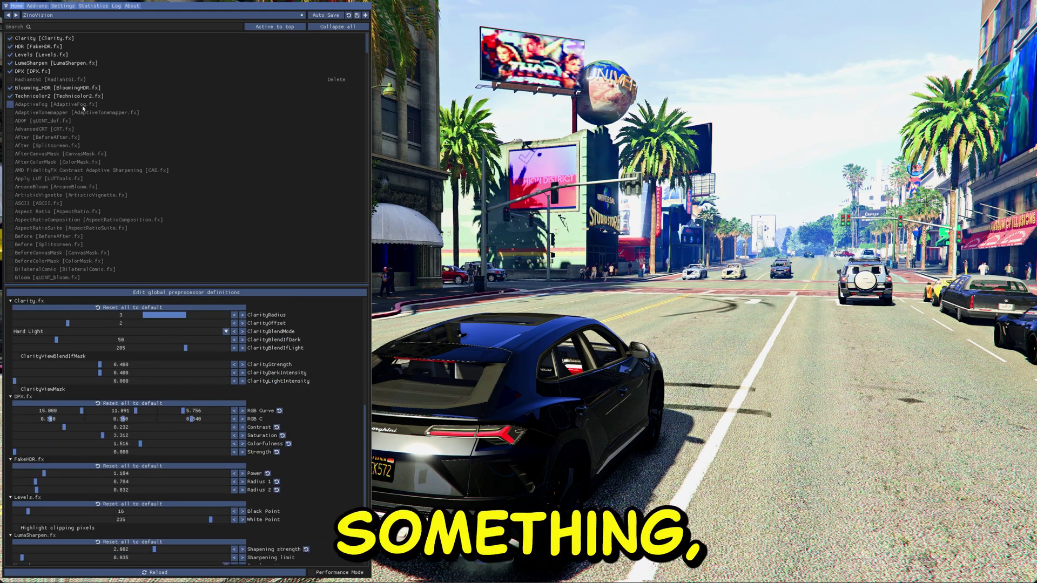
- Raise the Technicolor2.fx Strength slider from 0.459 toward about 0.95 in the ReShade panel
click(85, 95)
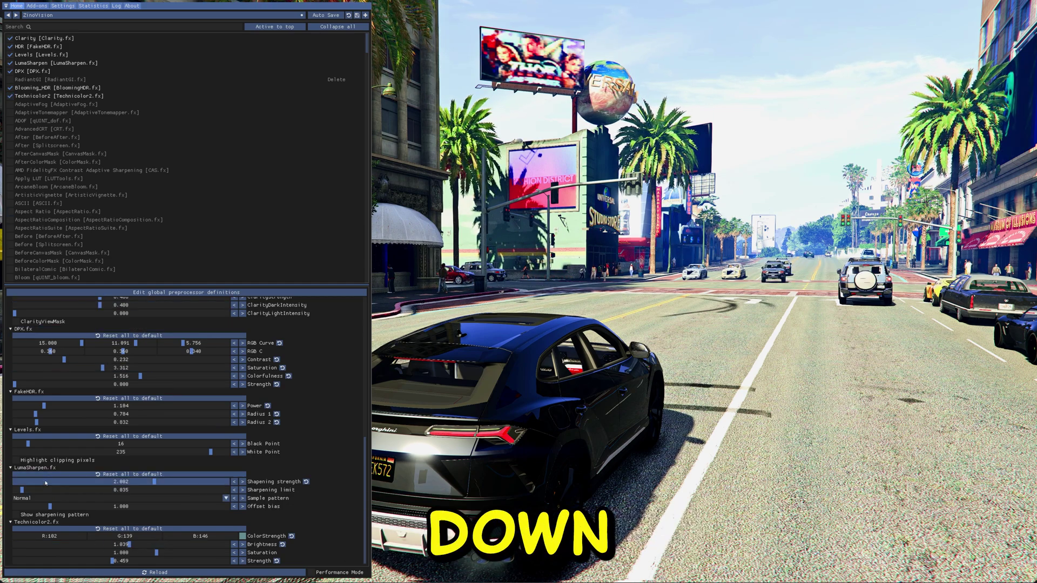
click(9, 522)
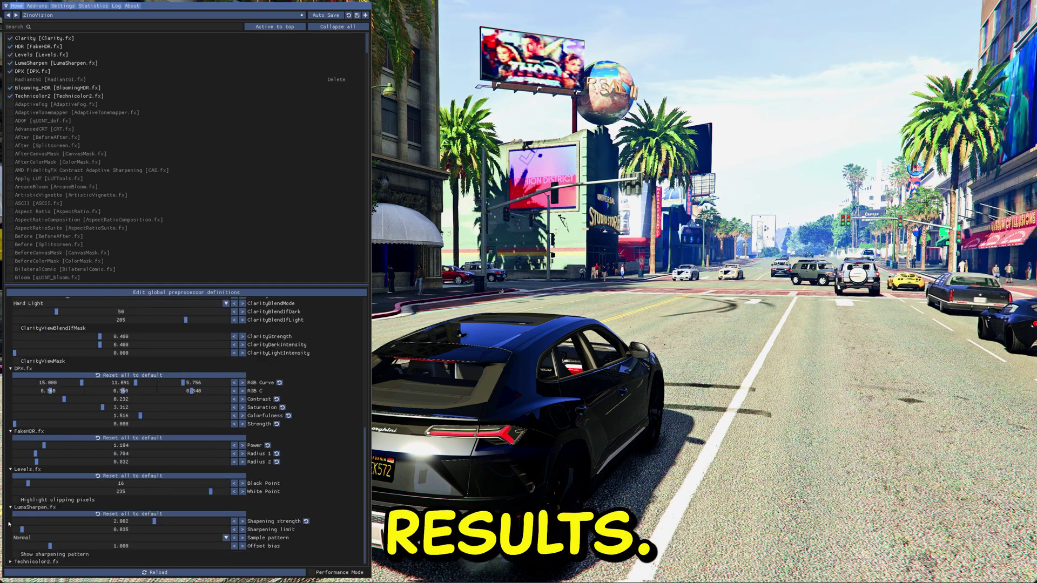
click(32, 561)
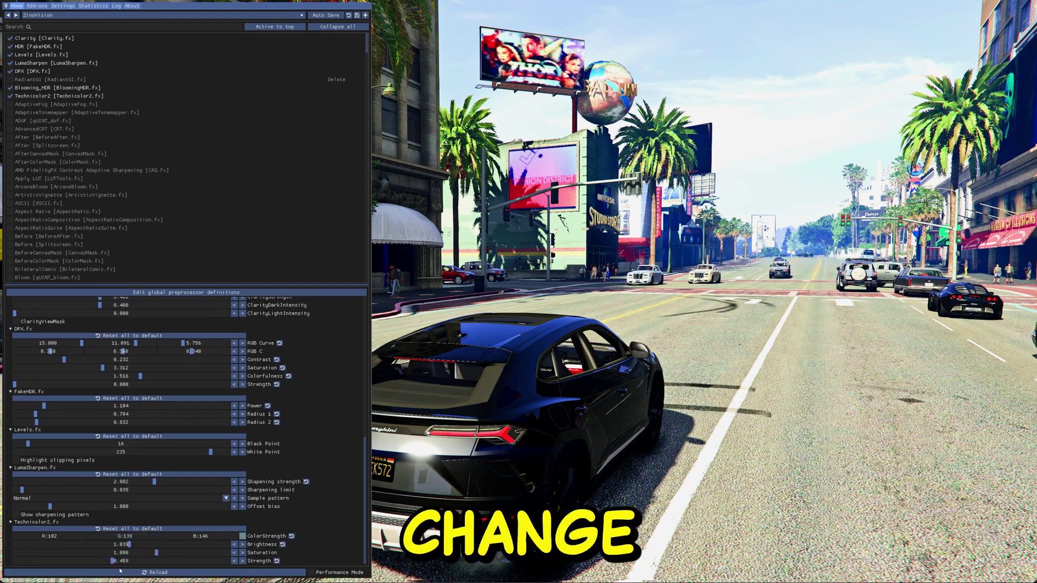
drag(115, 562, 163, 567)
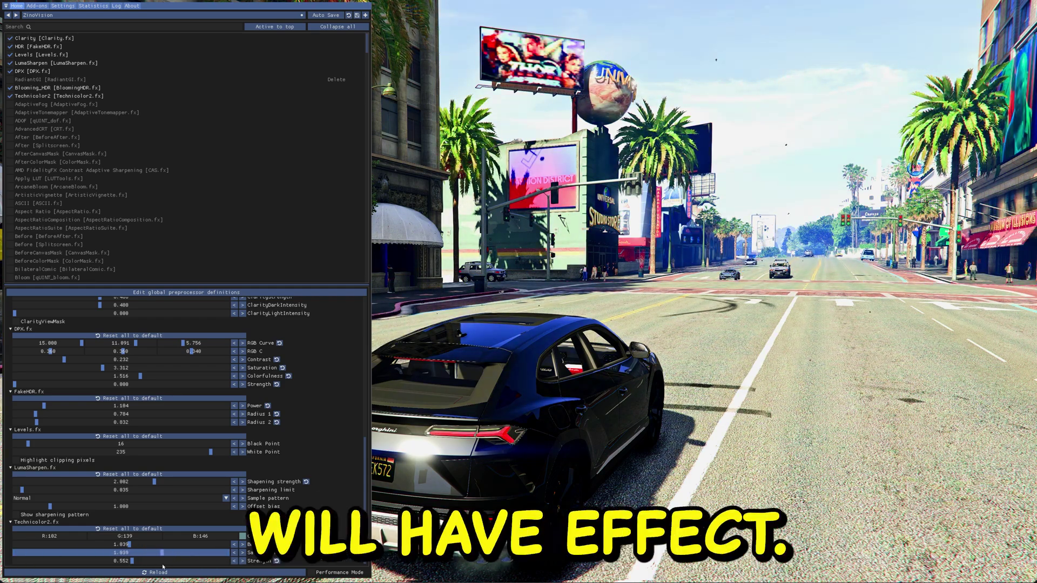